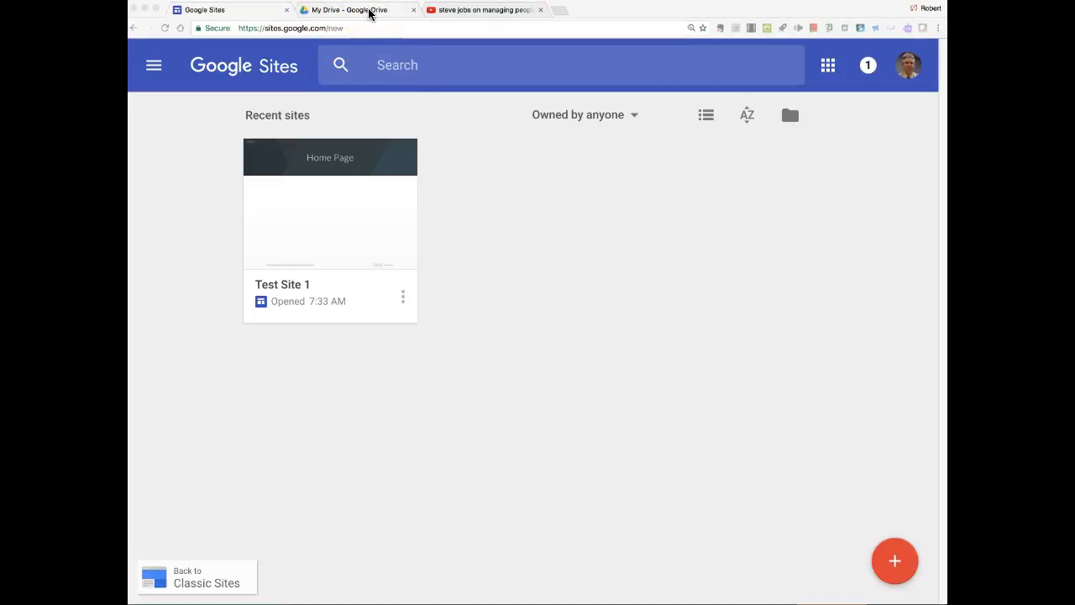
Switch to Google Drive and create a new Google Sites site from My Drive
{"action": "left_click", "coordinate": [370, 10]}
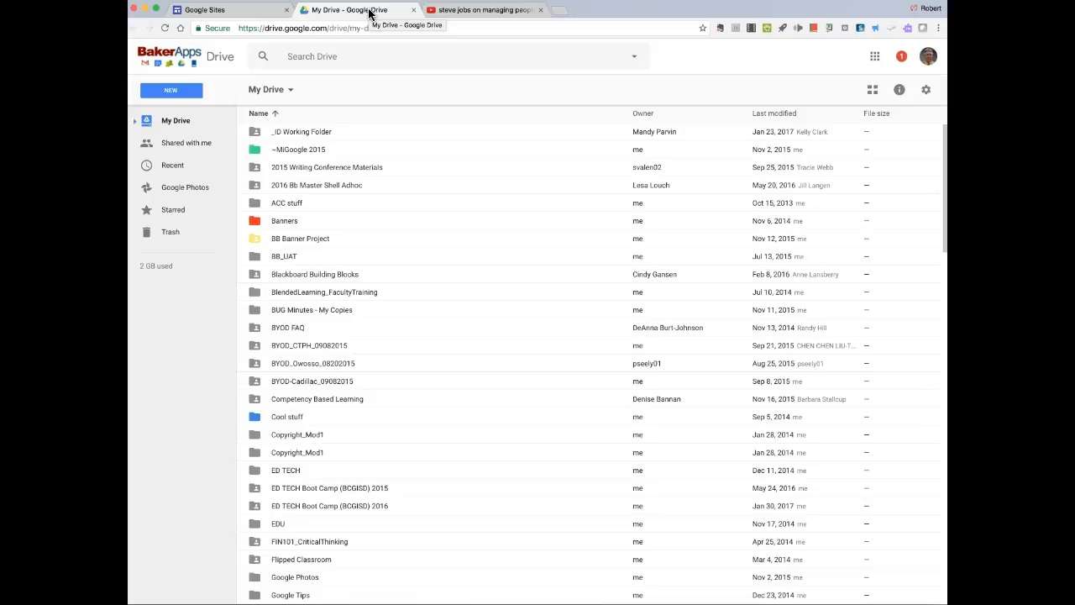
{"action": "left_click", "coordinate": [164, 92]}
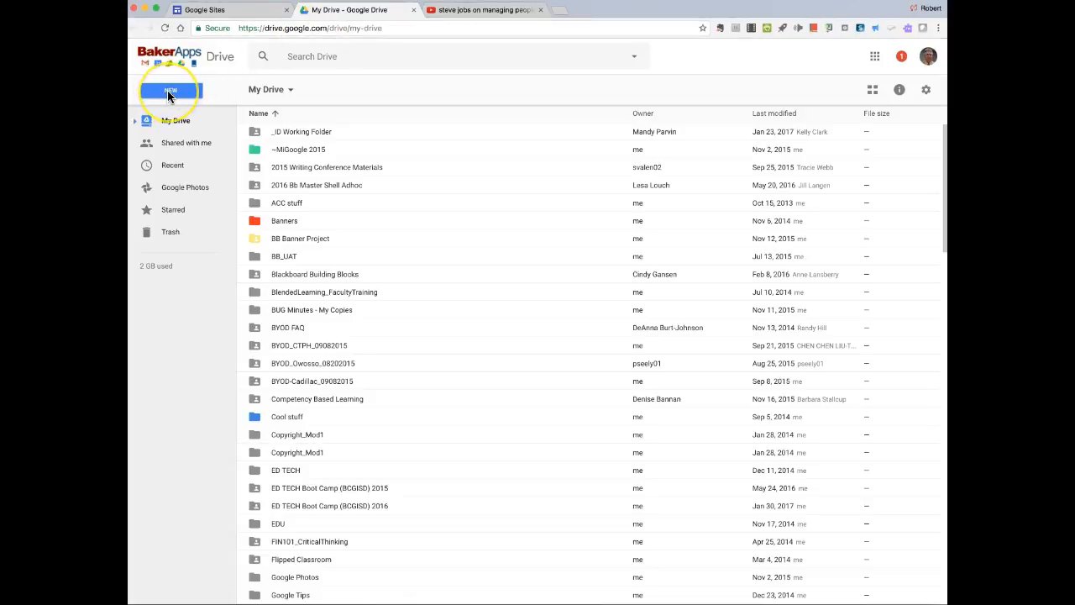
{"action": "left_click", "coordinate": [168, 92]}
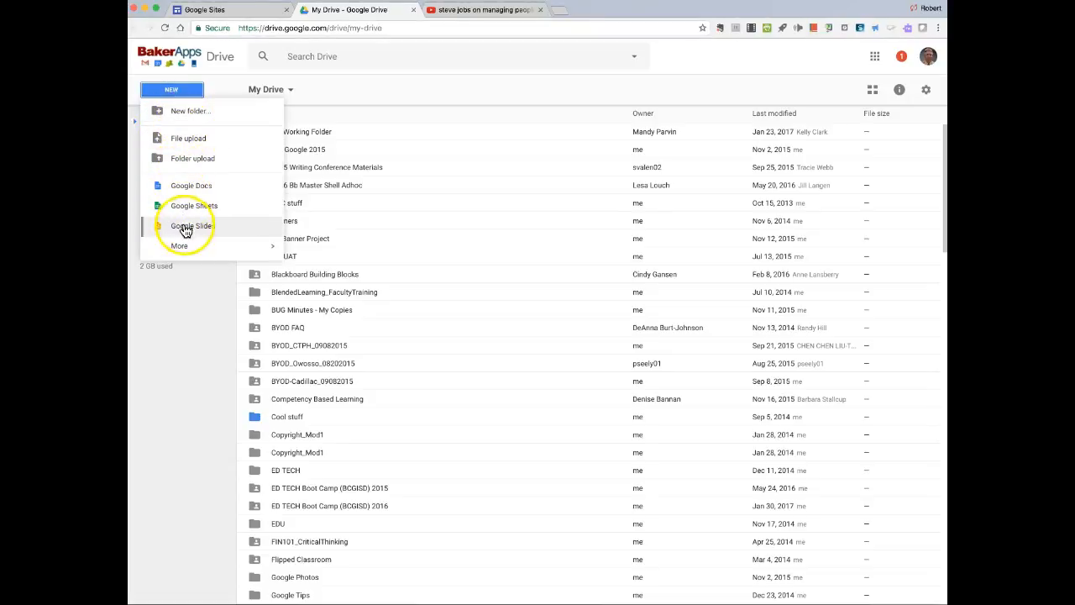
{"action": "mouse_move", "coordinate": [183, 246]}
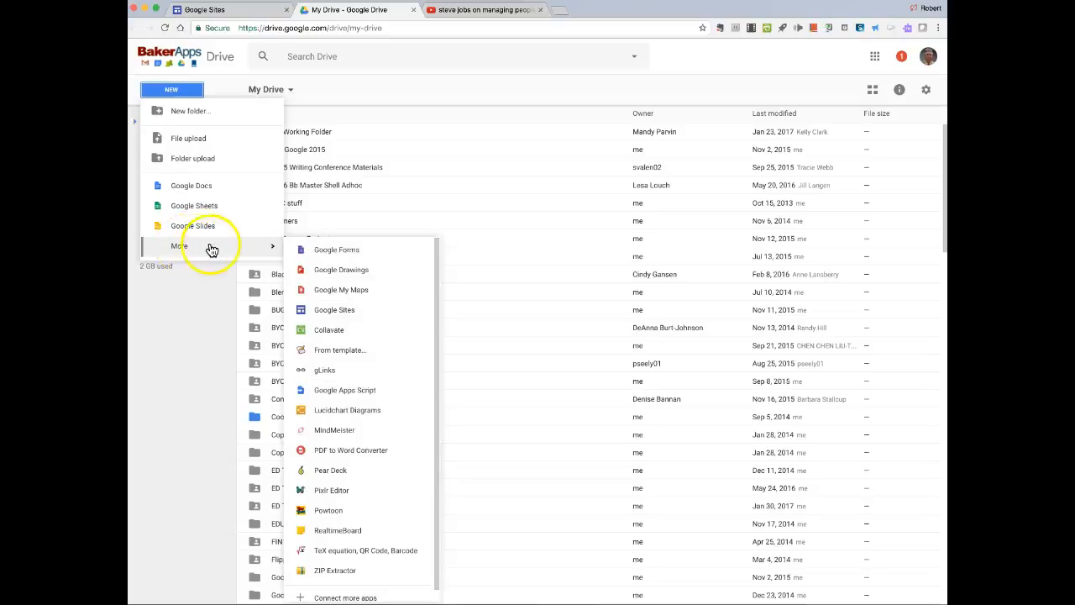
{"action": "left_click", "coordinate": [336, 310]}
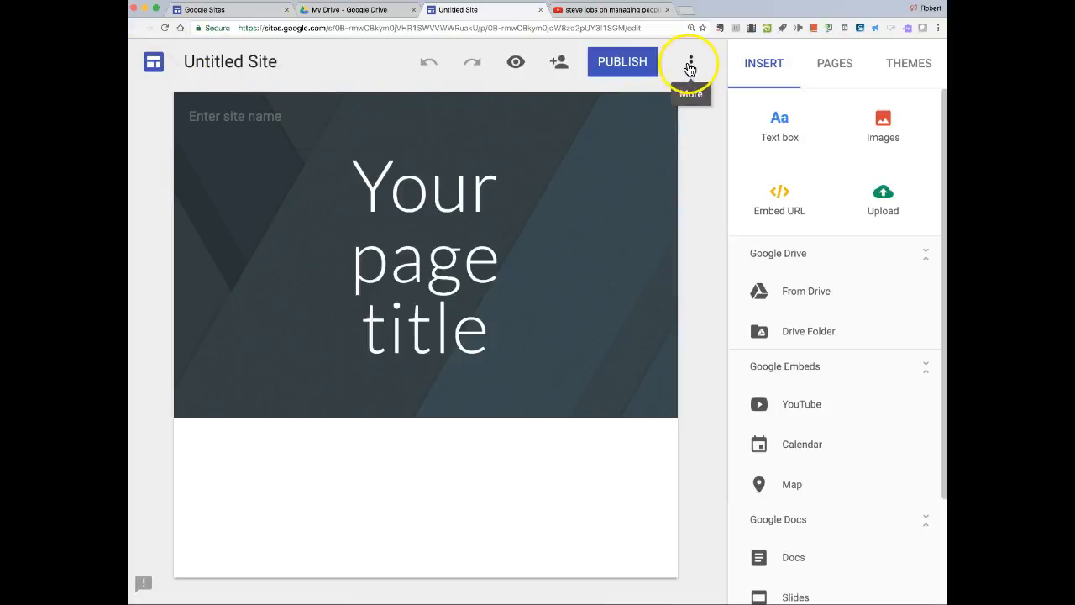
Return to the Google Sites home page and create another new blank site there
{"action": "left_click", "coordinate": [154, 64]}
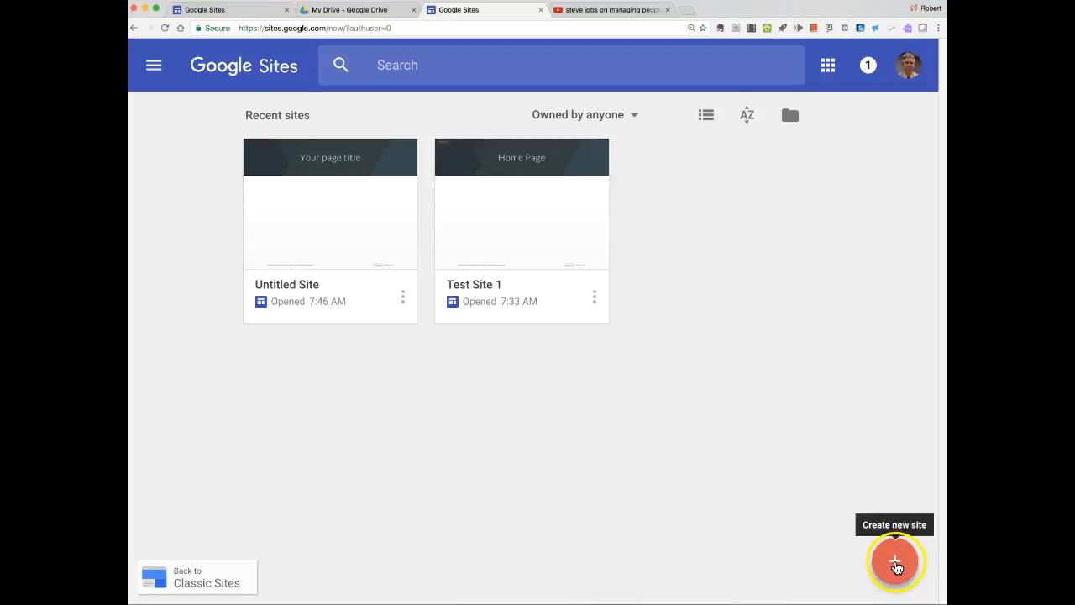
{"action": "left_click", "coordinate": [895, 563]}
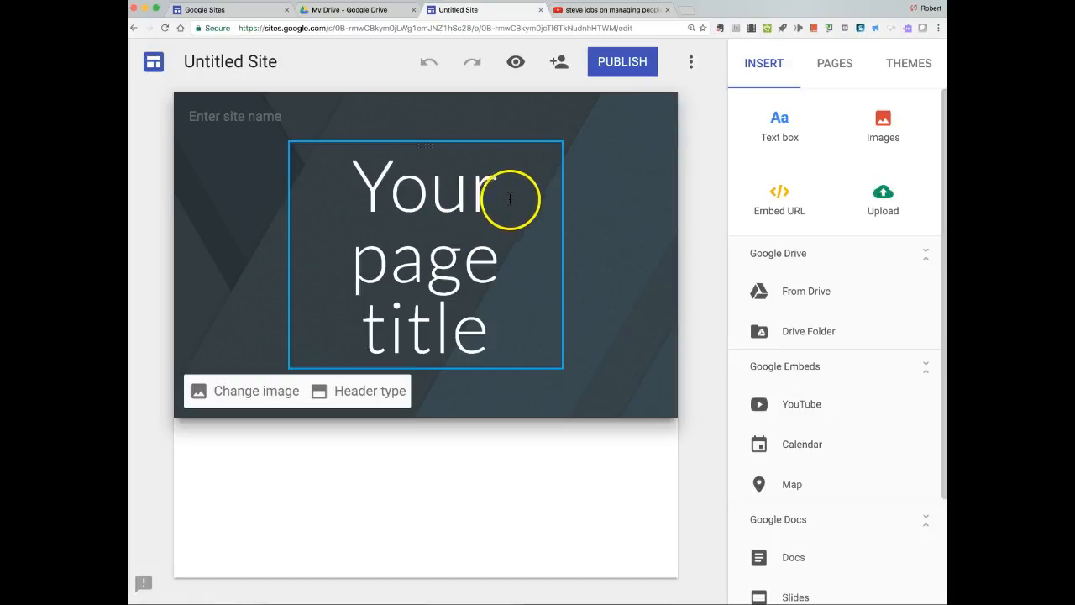
Review the site editor's tools and the content types that can be inserted, from text boxes to Google Docs items
{"action": "left_click", "coordinate": [425, 61]}
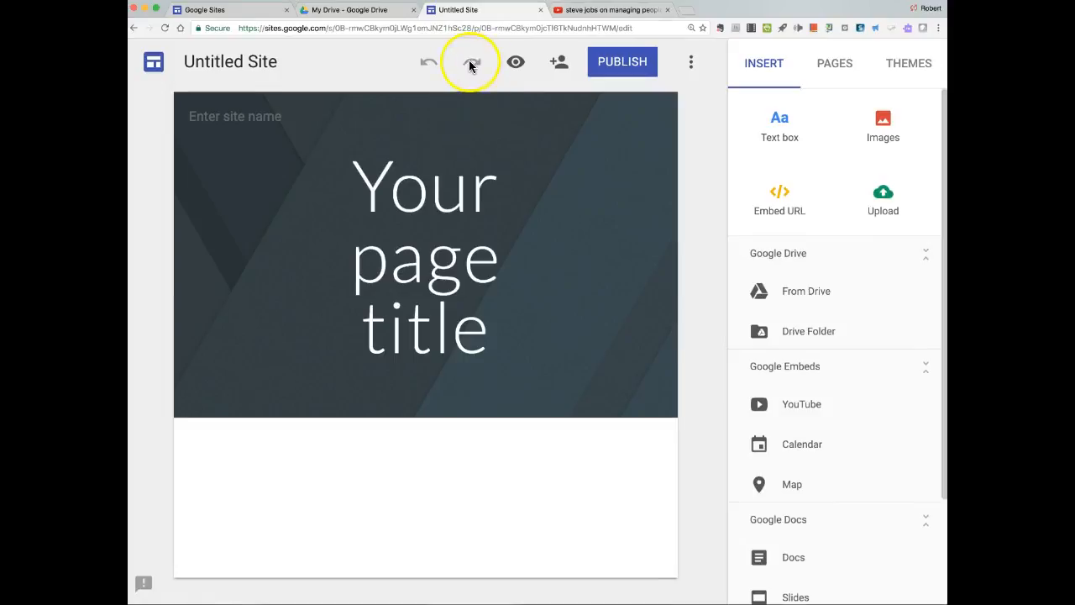
{"action": "left_click", "coordinate": [472, 66]}
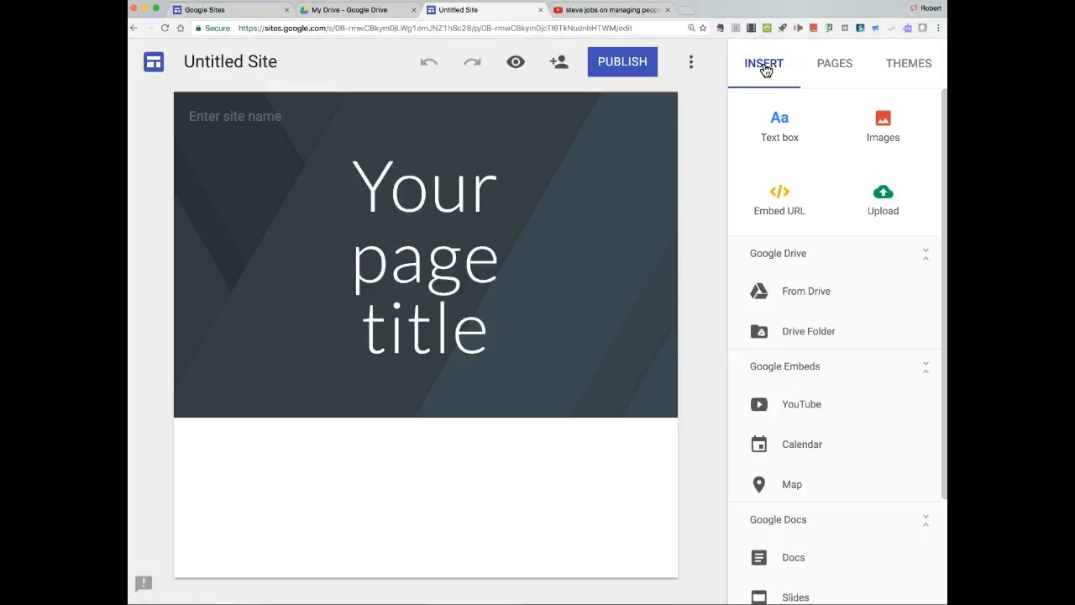
{"action": "left_click", "coordinate": [829, 66]}
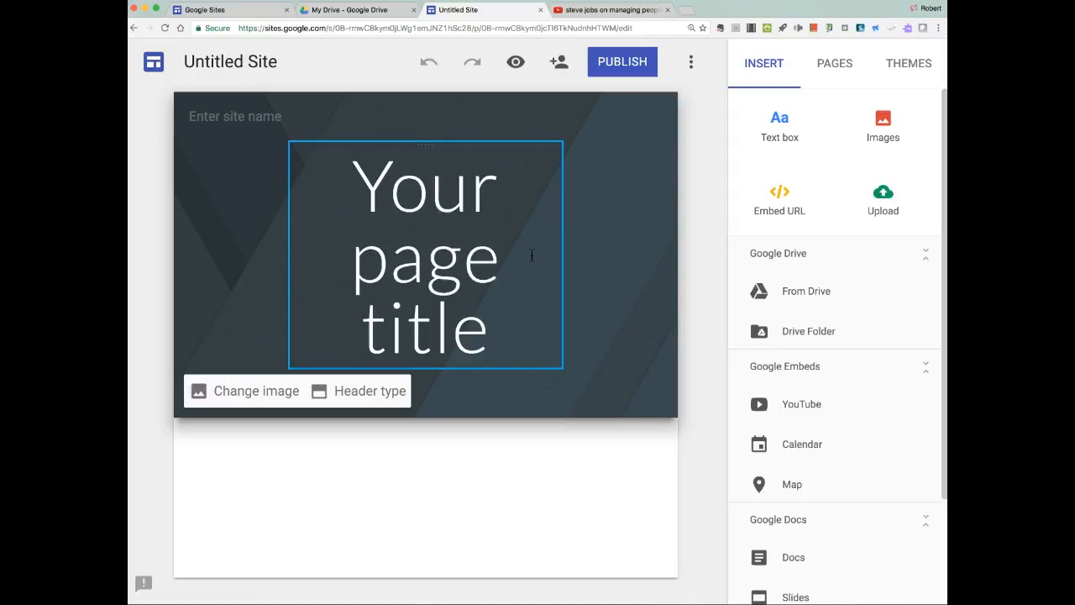
{"action": "left_click", "coordinate": [516, 79]}
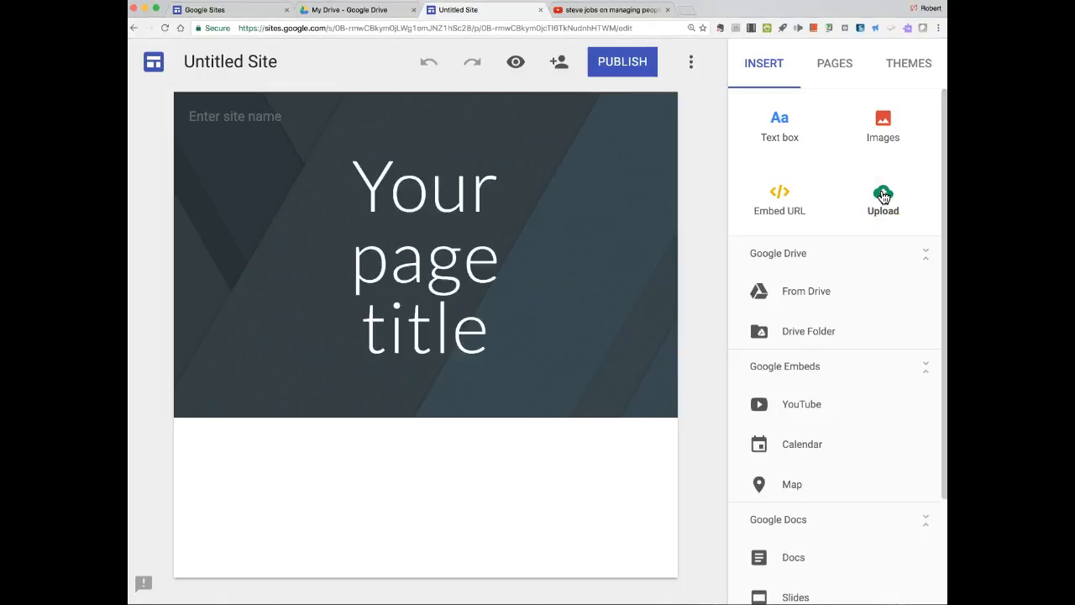
{"action": "scroll", "coordinate": [883, 196], "scroll_direction": "down", "scroll_amount": 1}
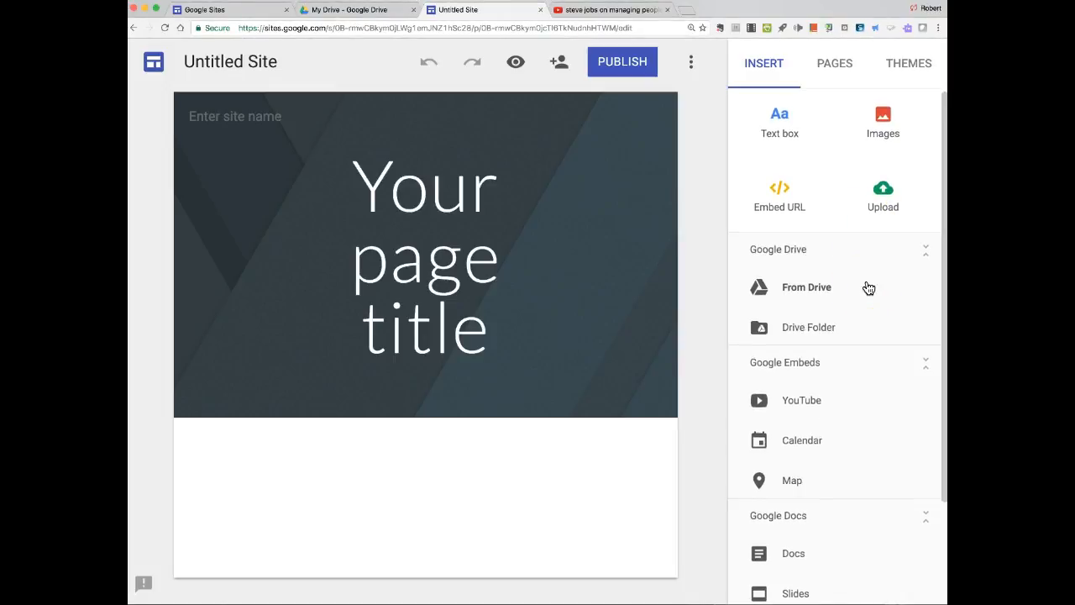
{"action": "scroll", "coordinate": [869, 289], "scroll_direction": "down", "scroll_amount": 1}
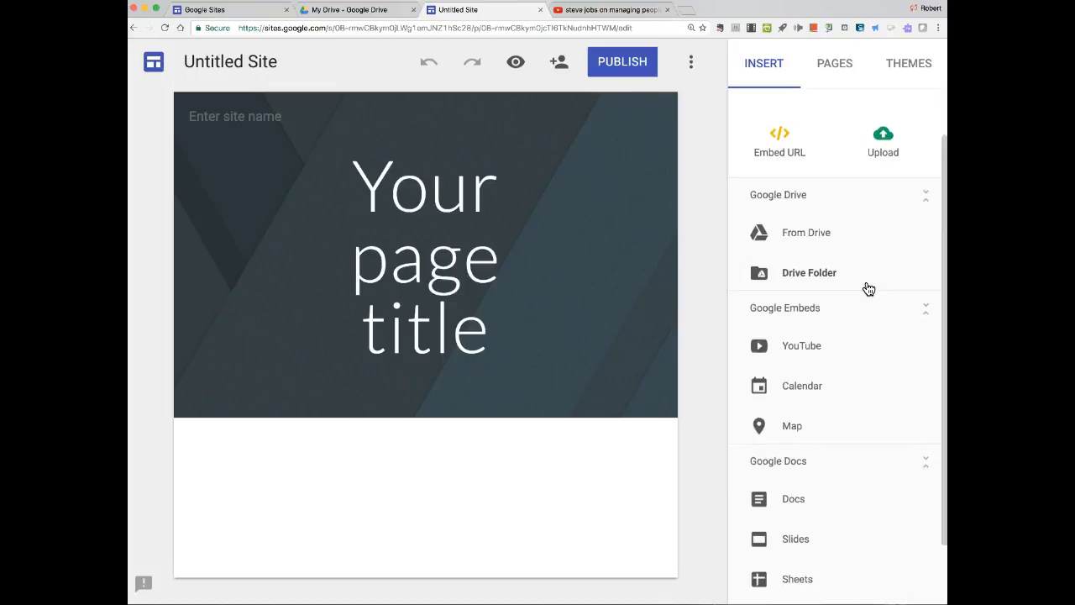
{"action": "scroll", "coordinate": [868, 289], "scroll_direction": "down", "scroll_amount": 1}
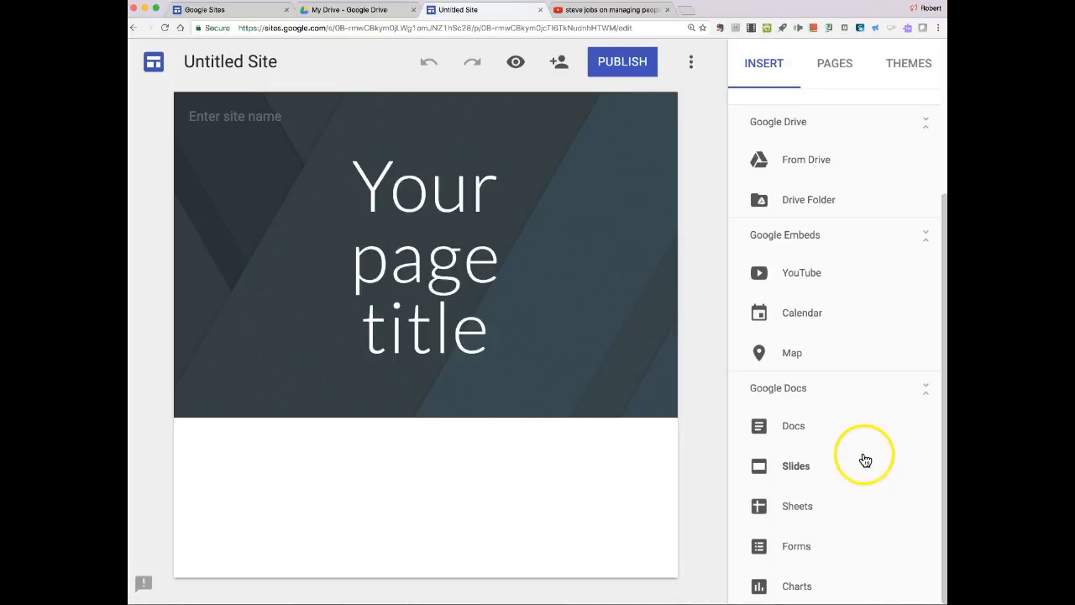
{"action": "scroll", "coordinate": [865, 460], "scroll_direction": "up", "scroll_amount": 5}
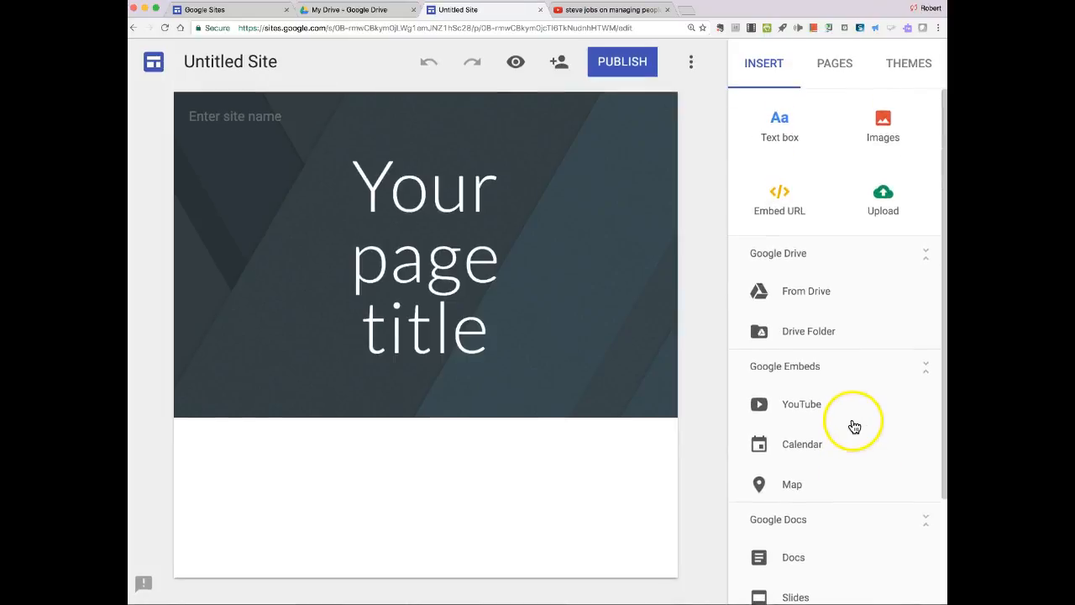
Rename the untitled site document to "Test Site 2"
{"action": "mouse_move", "coordinate": [257, 255]}
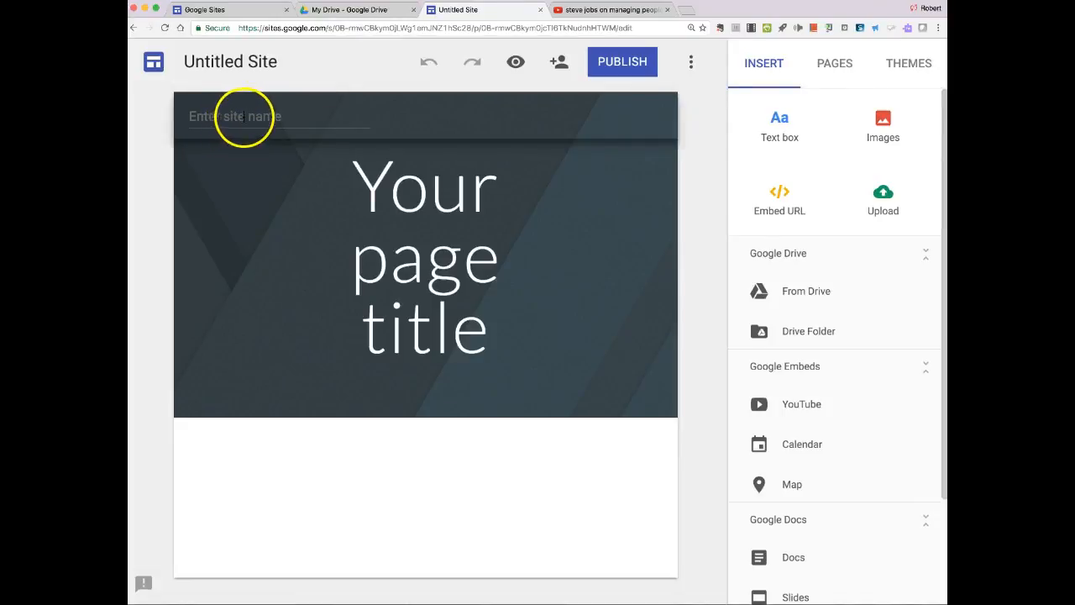
{"action": "left_click", "coordinate": [213, 67]}
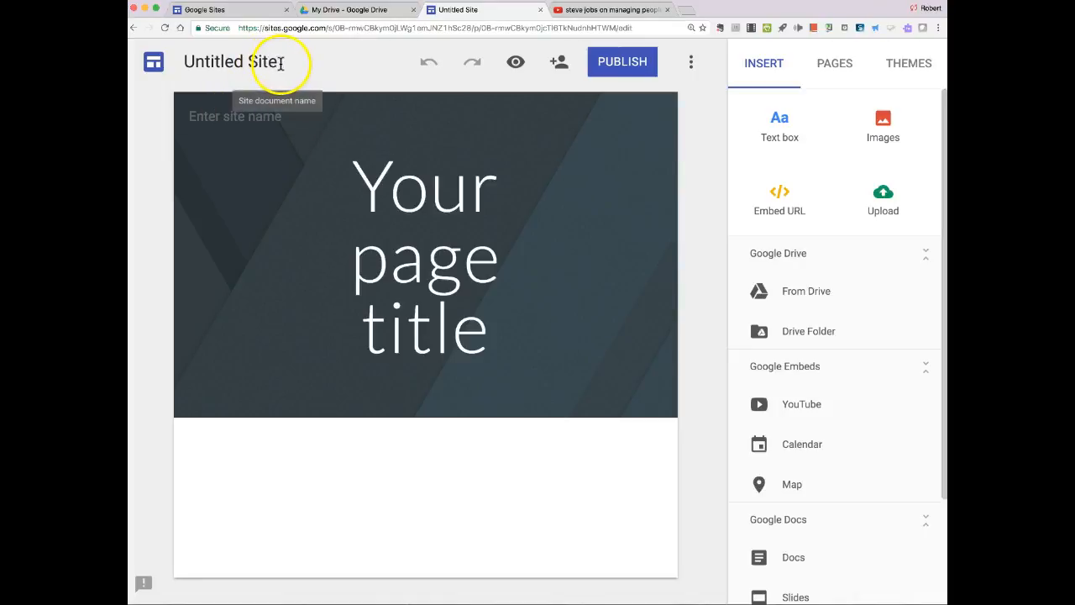
{"action": "left_click_drag", "start_coordinate": [281, 63], "coordinate": [221, 64]}
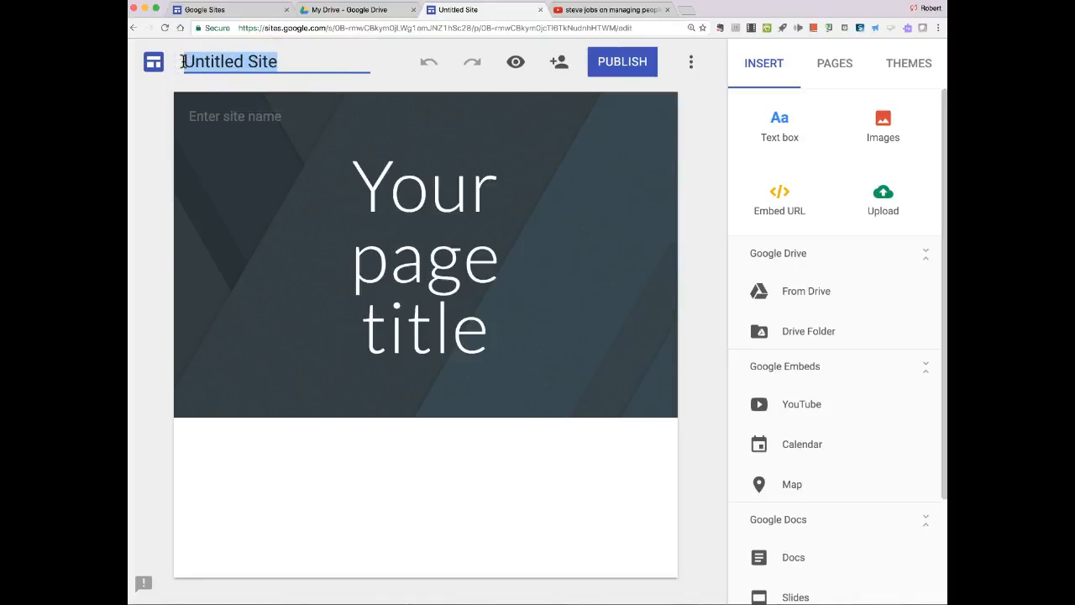
{"action": "type", "text": "Test Site 2"}
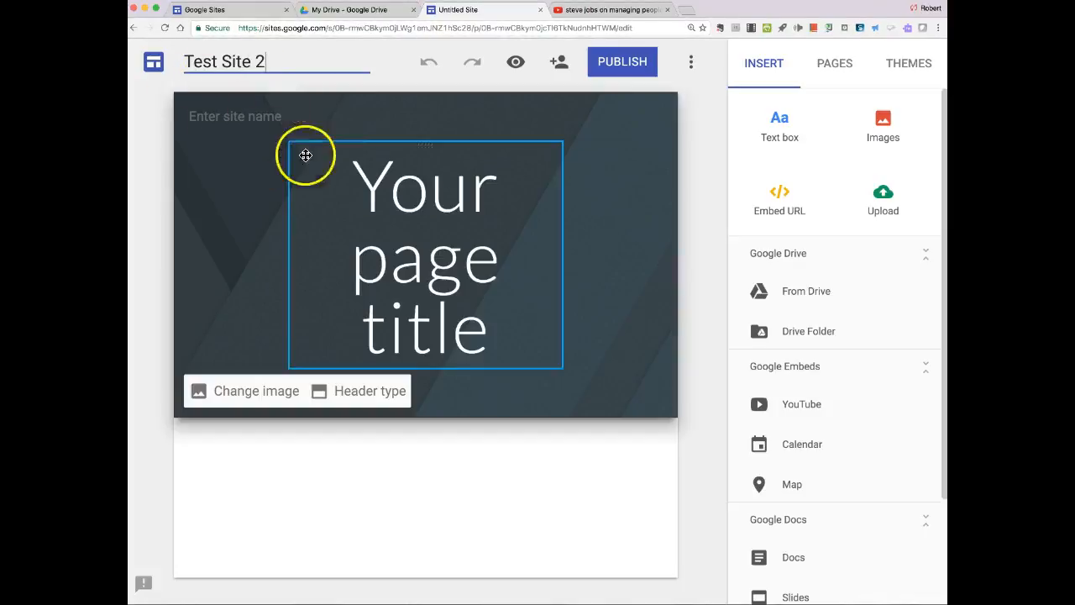
{"action": "left_click", "coordinate": [331, 447]}
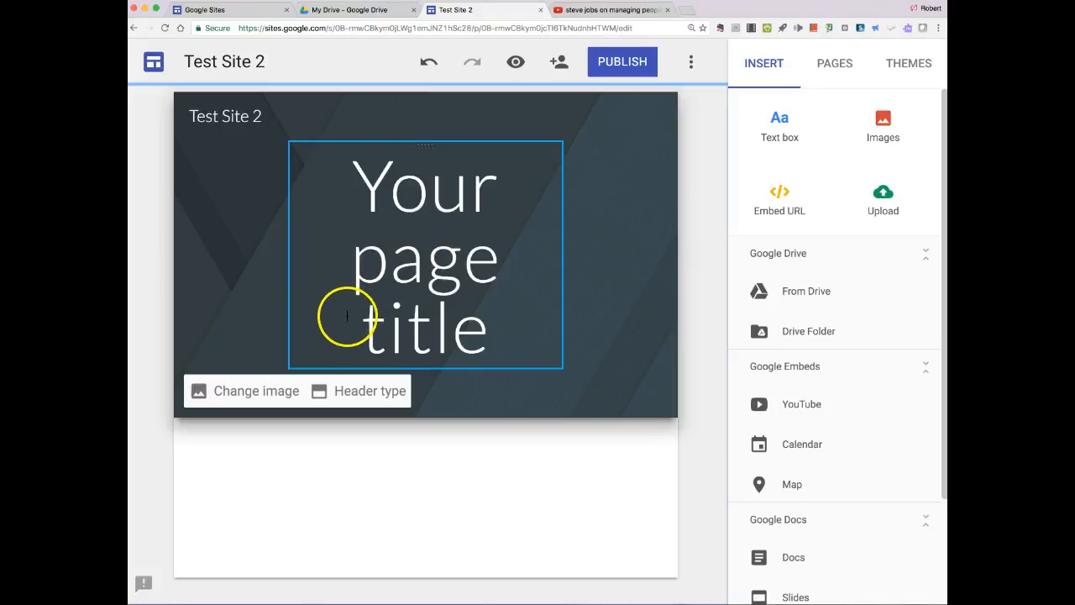
Try the hazy pink seascape from the gallery as the header image, and reset the header to its default image
{"action": "left_click", "coordinate": [262, 391]}
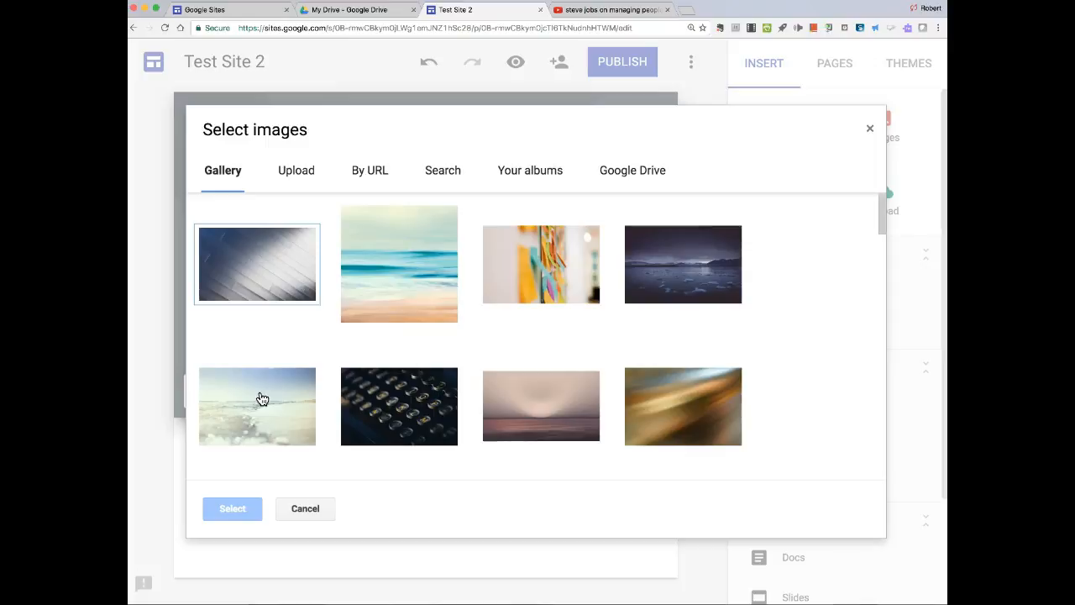
{"action": "left_click", "coordinate": [399, 284]}
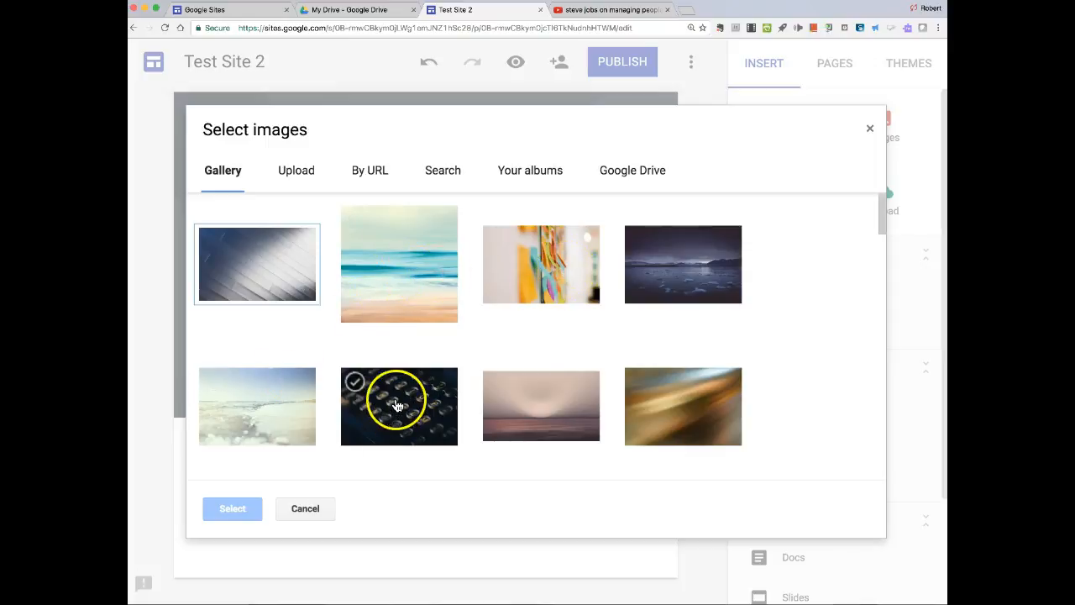
{"action": "left_click", "coordinate": [547, 404]}
{"action": "left_click", "coordinate": [239, 508]}
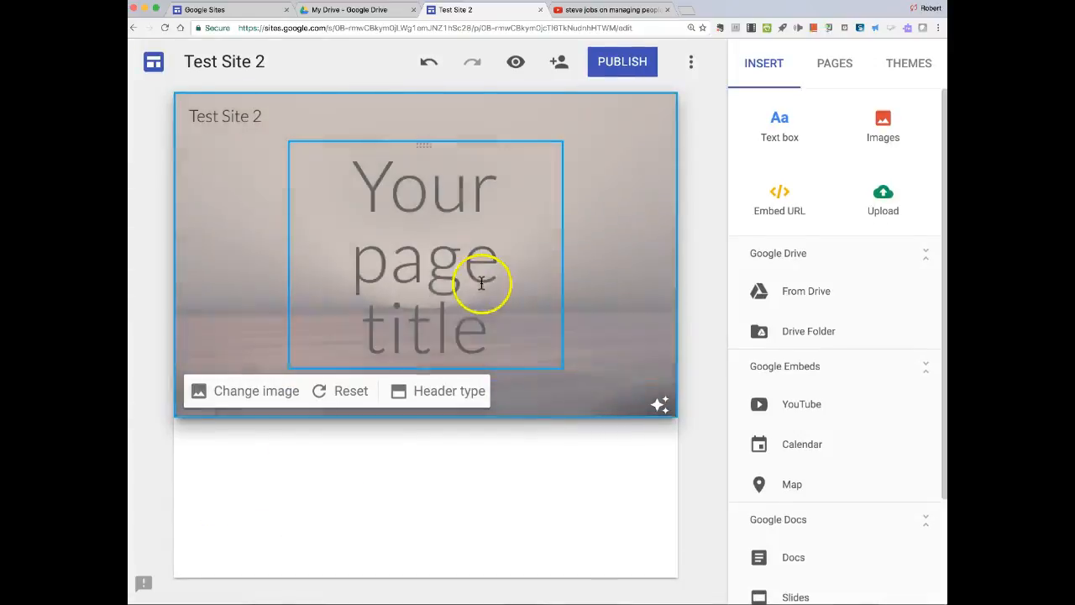
{"action": "left_click", "coordinate": [336, 391]}
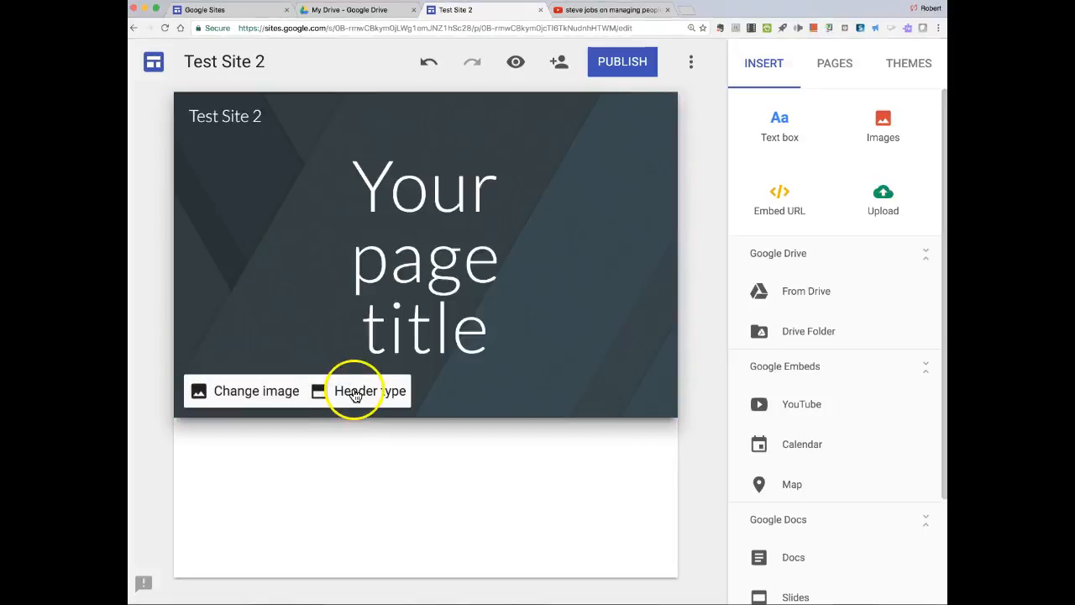
Try the Large banner and Title only header types, and set the header back to Banner
{"action": "left_click", "coordinate": [356, 393]}
{"action": "left_click", "coordinate": [384, 389]}
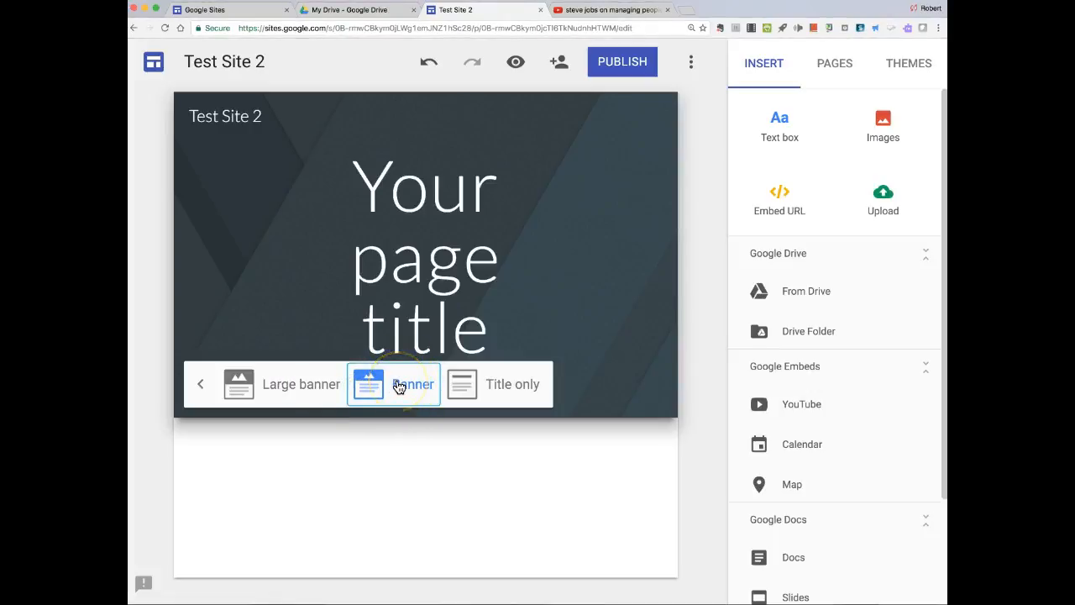
{"action": "left_click", "coordinate": [304, 385]}
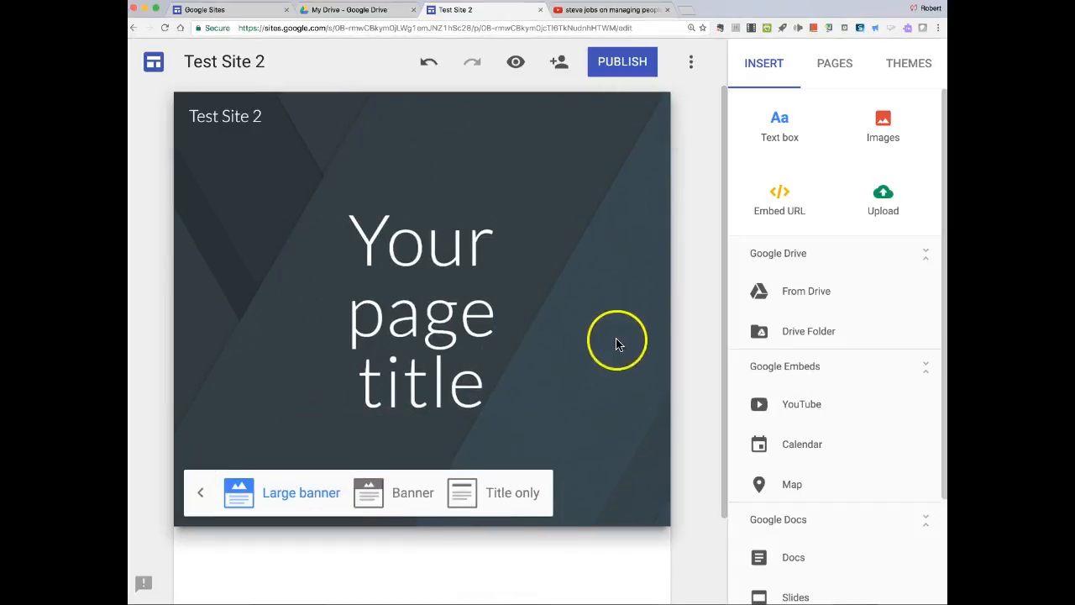
{"action": "left_click", "coordinate": [494, 493]}
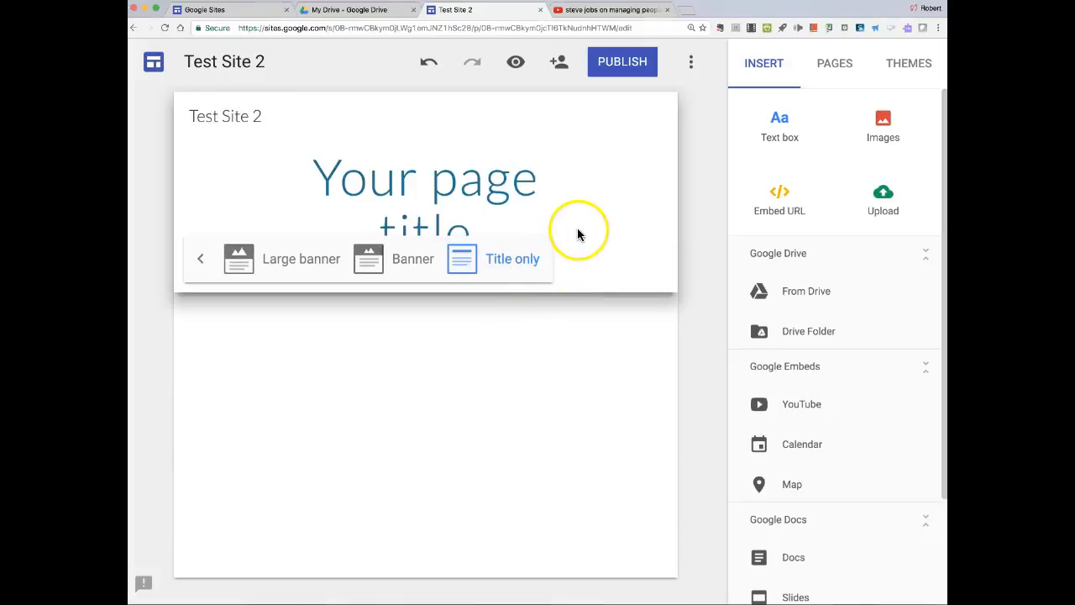
{"action": "left_click", "coordinate": [398, 259]}
Replace the placeholder page title in the header with "Home"
{"action": "left_click", "coordinate": [475, 215]}
{"action": "triple_click", "coordinate": [468, 222]}
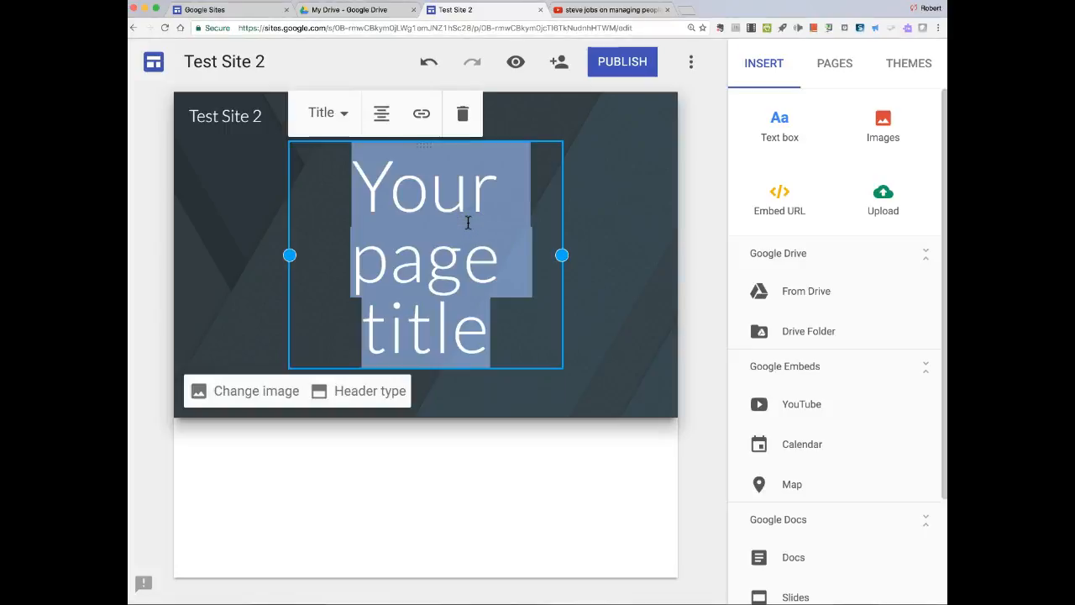
{"action": "type", "text": "Home"}
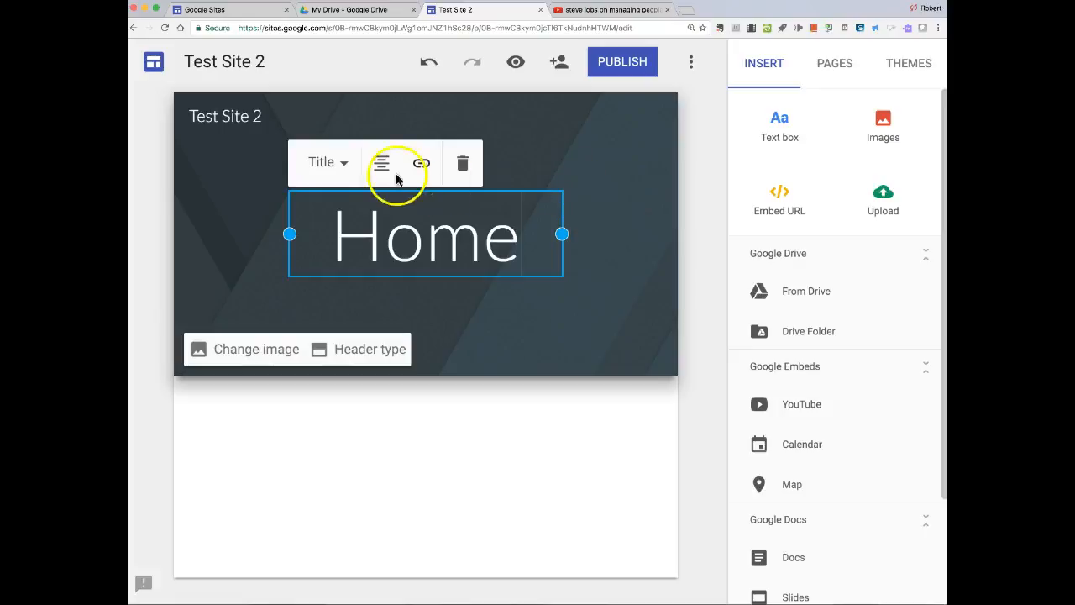
Try the Normal text style on the "Home" heading, and set it back to the Title style
{"action": "left_click", "coordinate": [345, 168]}
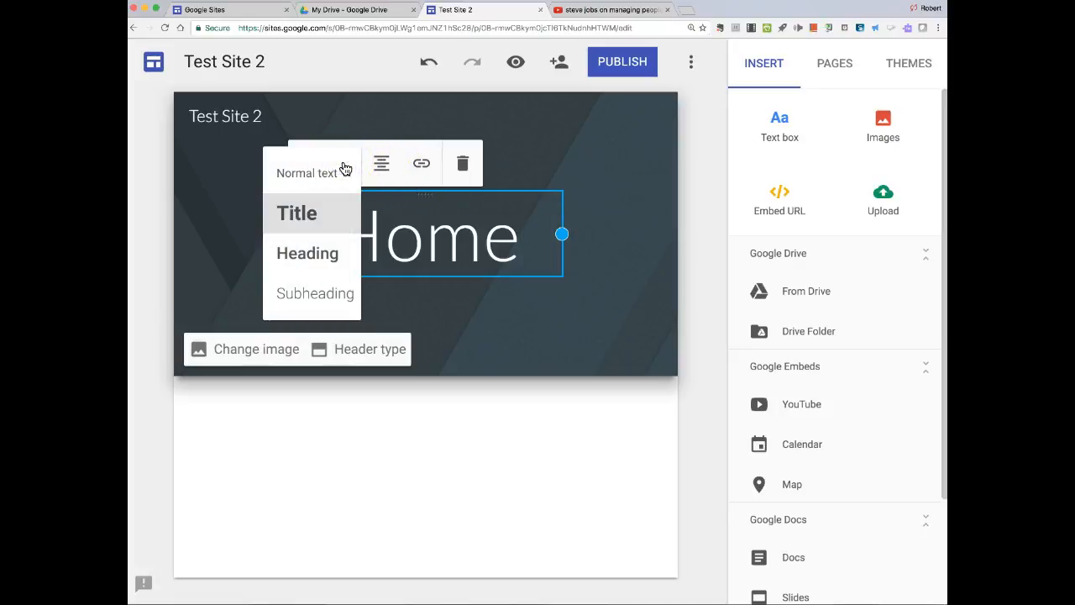
{"action": "left_click", "coordinate": [344, 167]}
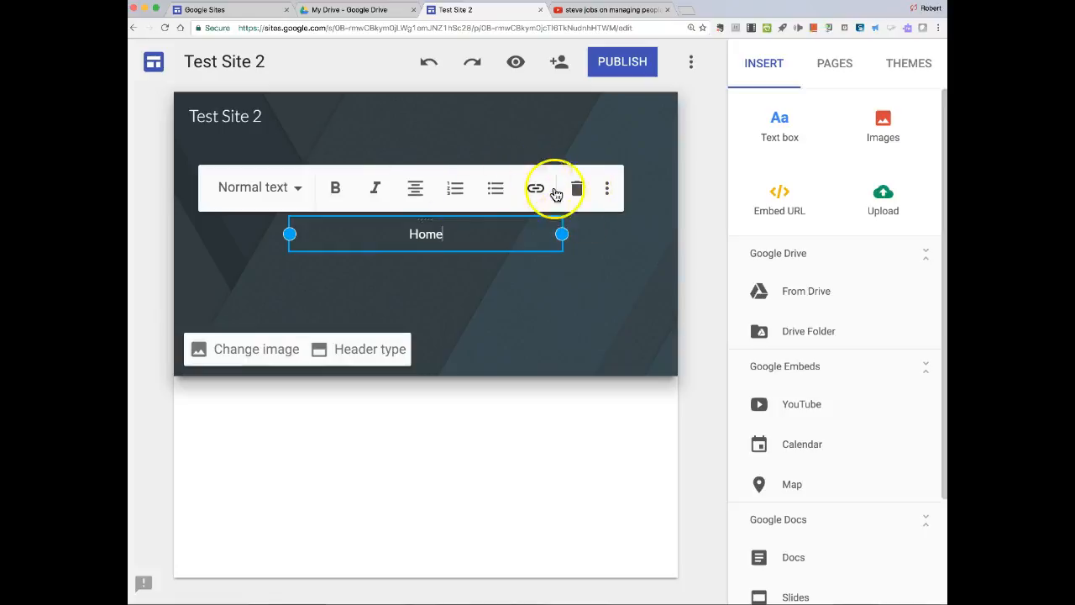
{"action": "left_click", "coordinate": [297, 191]}
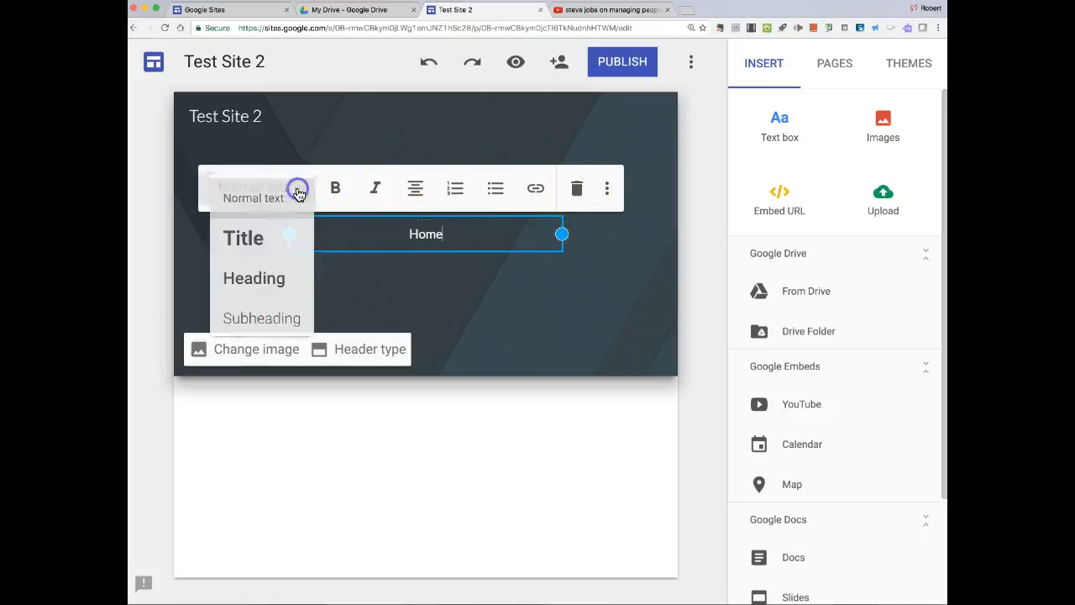
{"action": "left_click", "coordinate": [243, 236]}
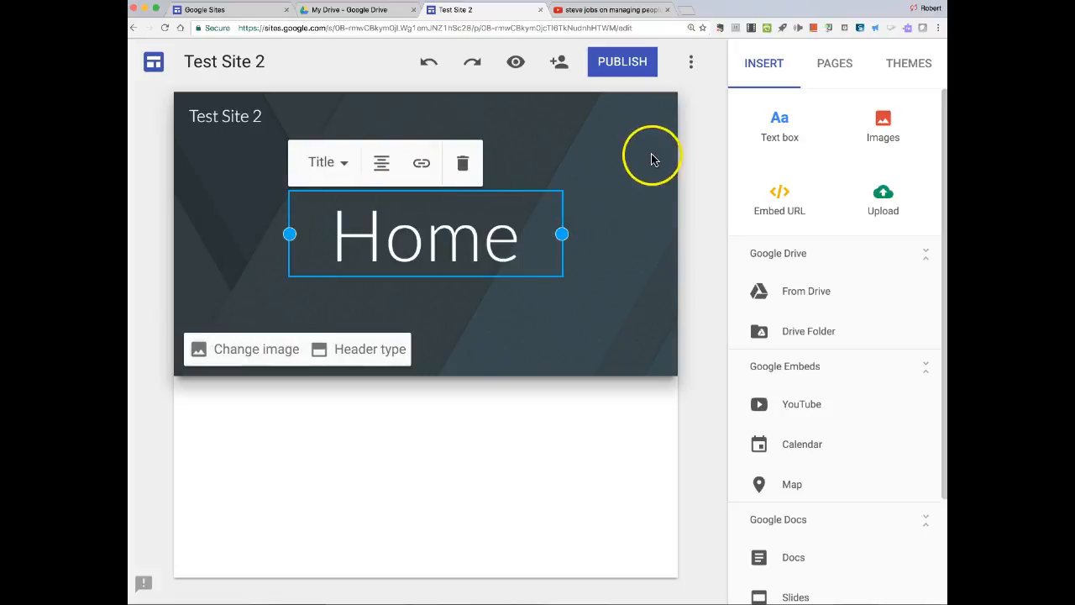
{"action": "left_click", "coordinate": [636, 164]}
{"action": "left_click", "coordinate": [480, 233]}
{"action": "left_click", "coordinate": [616, 196]}
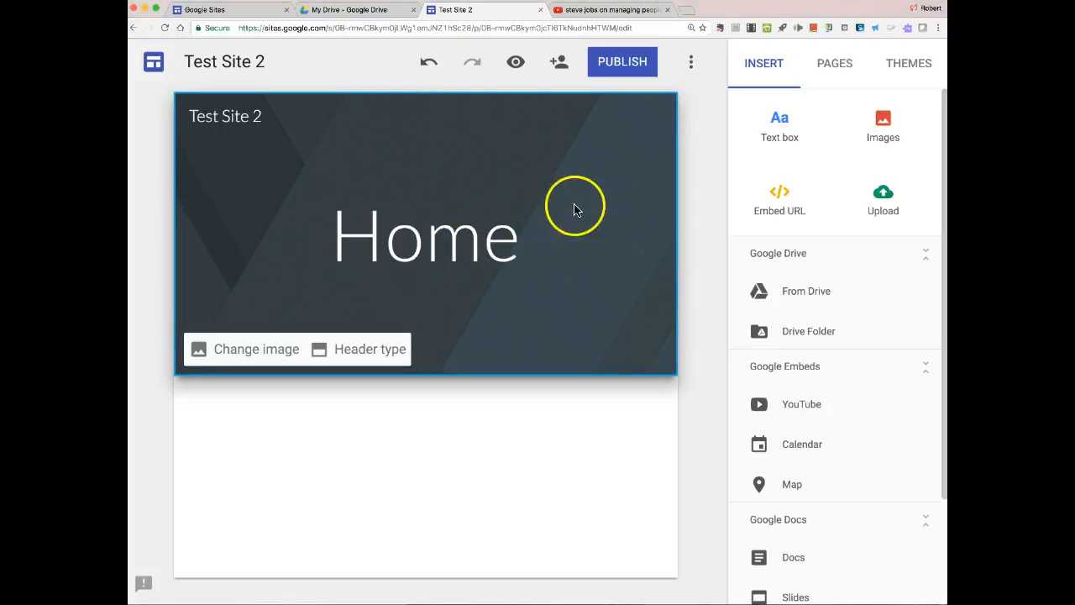
{"action": "left_click", "coordinate": [503, 215]}
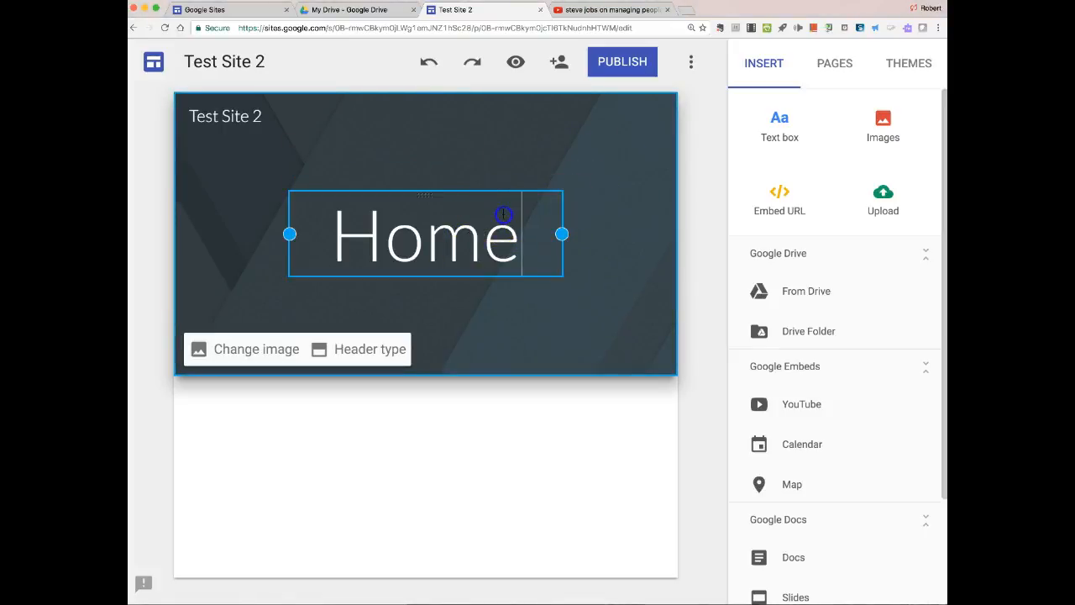
Add a text box below the header on the home page with the text "Welcome to my website."
{"action": "left_click", "coordinate": [601, 186]}
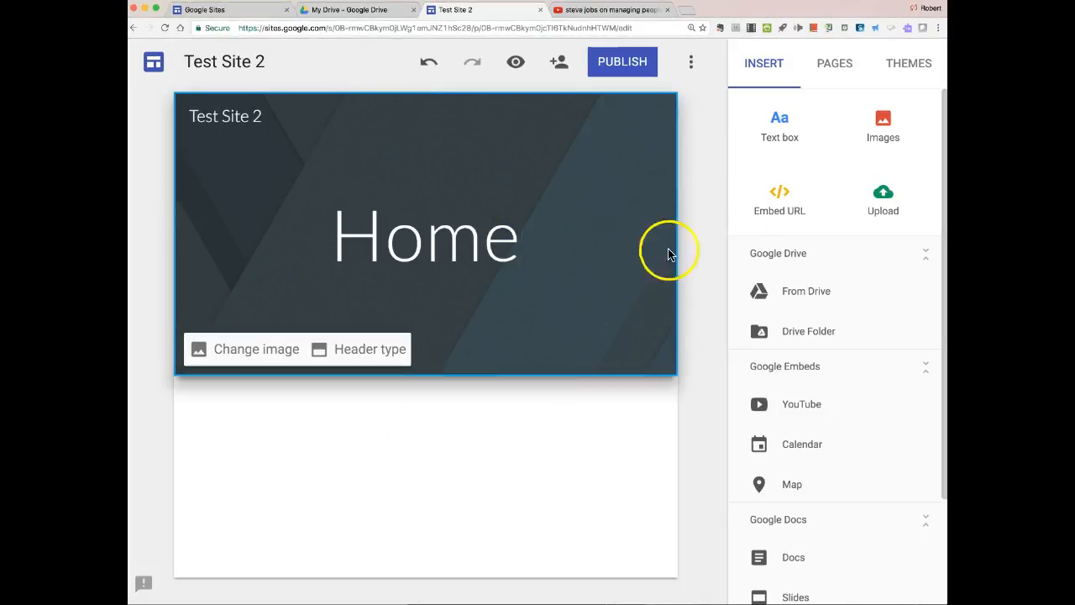
{"action": "scroll", "coordinate": [779, 130], "scroll_direction": "down", "scroll_amount": 2}
{"action": "scroll", "coordinate": [780, 130], "scroll_direction": "up", "scroll_amount": 2}
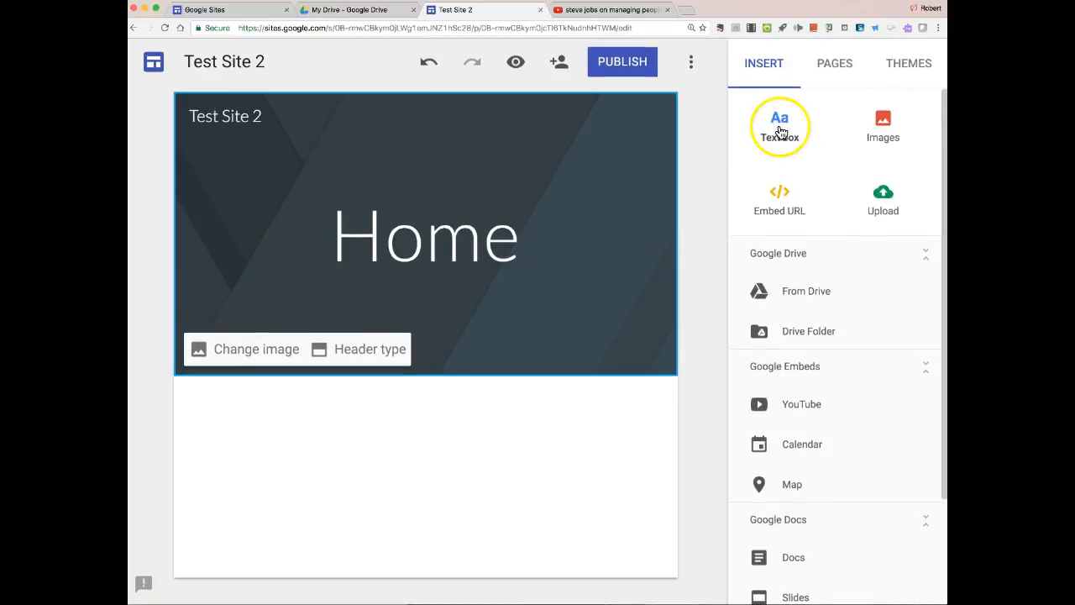
{"action": "left_click", "coordinate": [779, 130]}
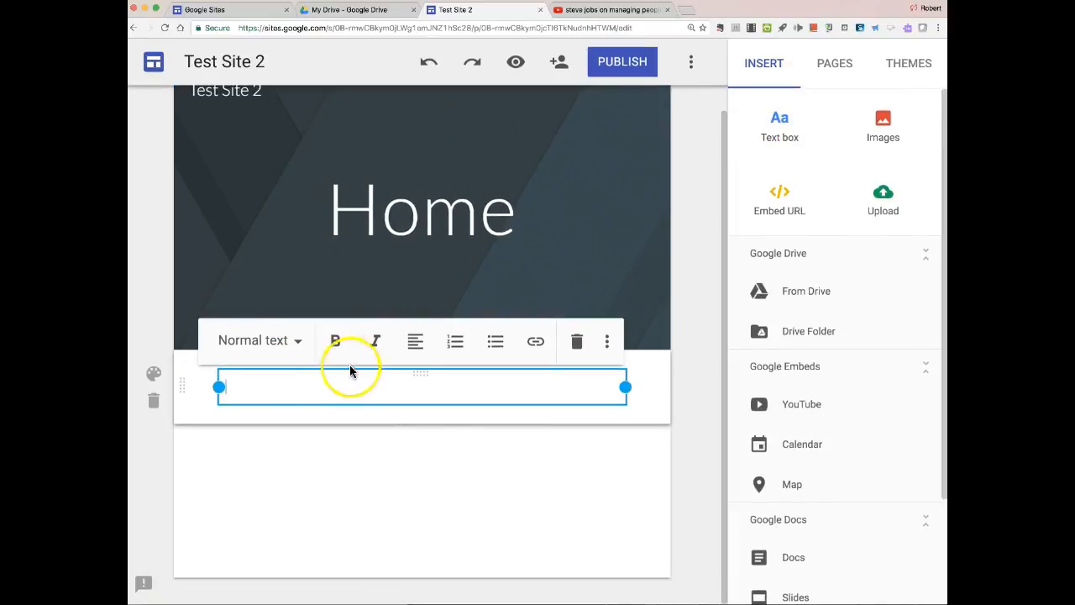
{"action": "type", "text": "We"}
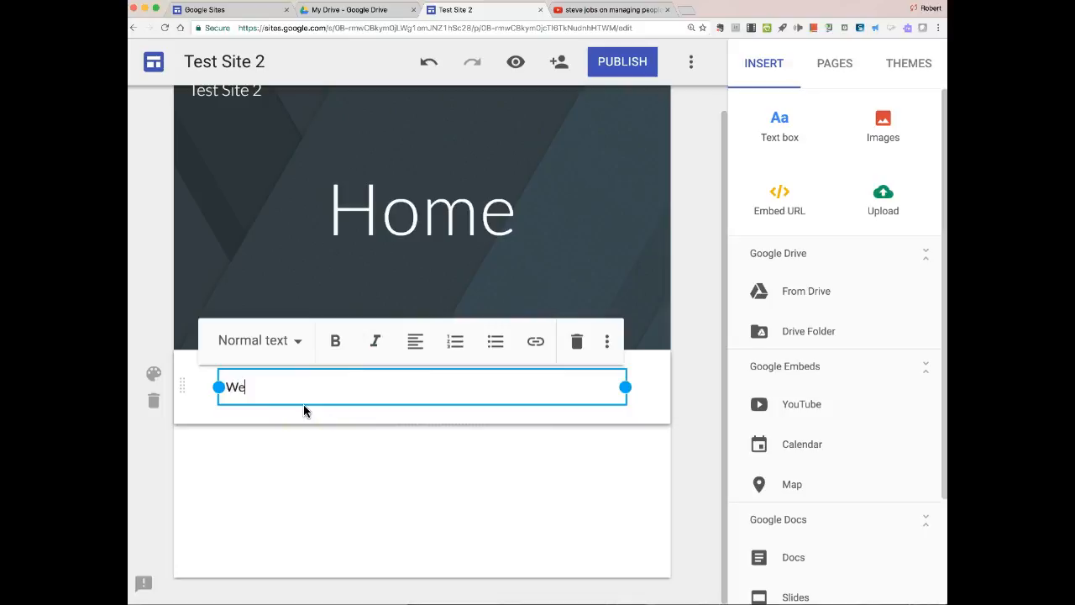
{"action": "type", "text": "lcome to my website."}
{"action": "left_click", "coordinate": [367, 455]}
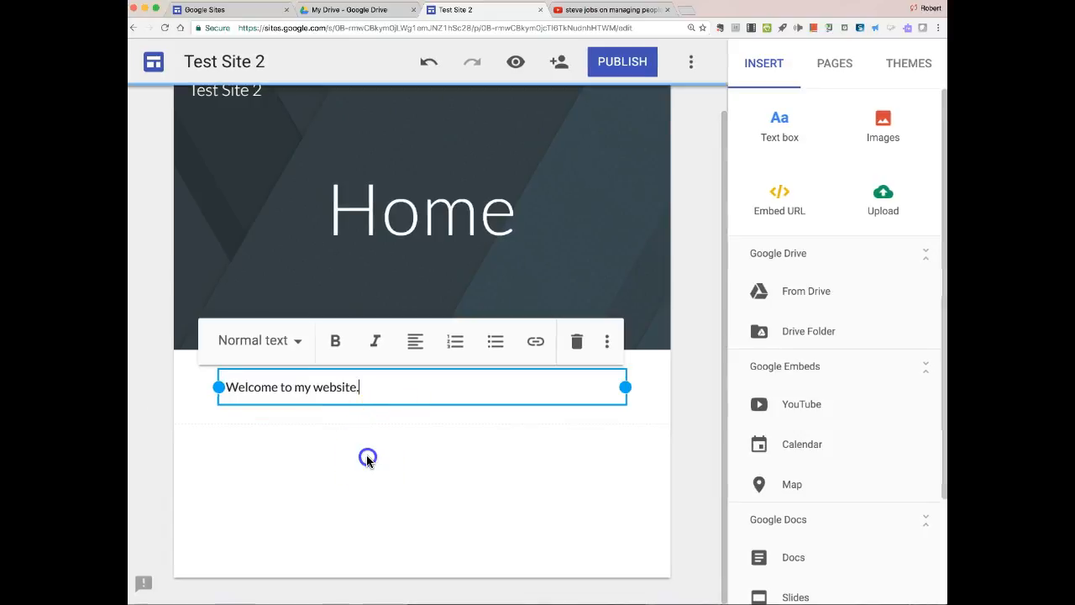
{"action": "left_click", "coordinate": [317, 382]}
{"action": "left_click_drag", "start_coordinate": [315, 386], "coordinate": [393, 389]}
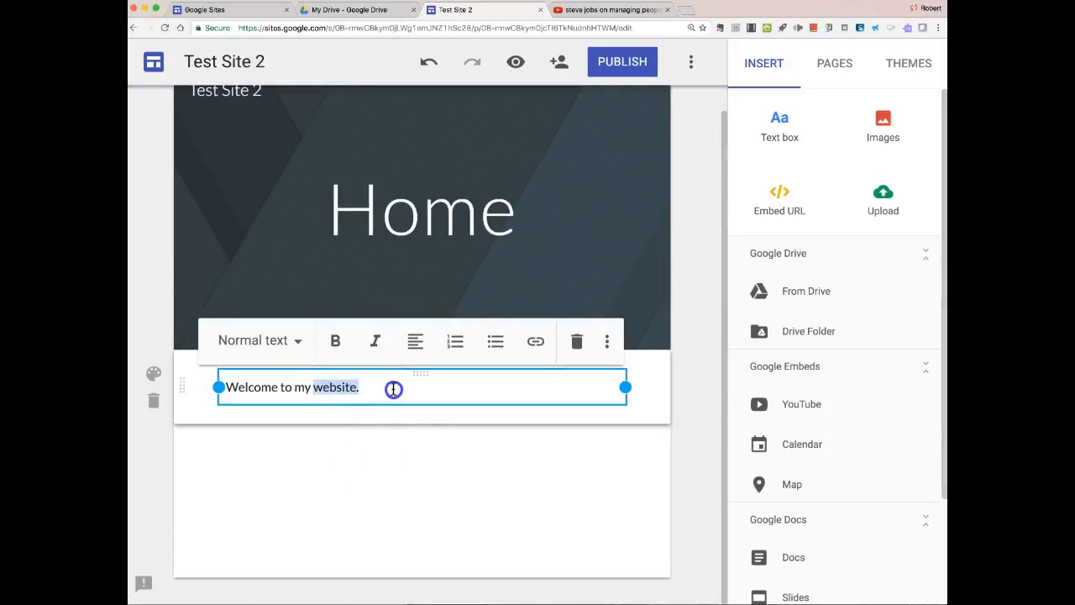
{"action": "left_click", "coordinate": [431, 387]}
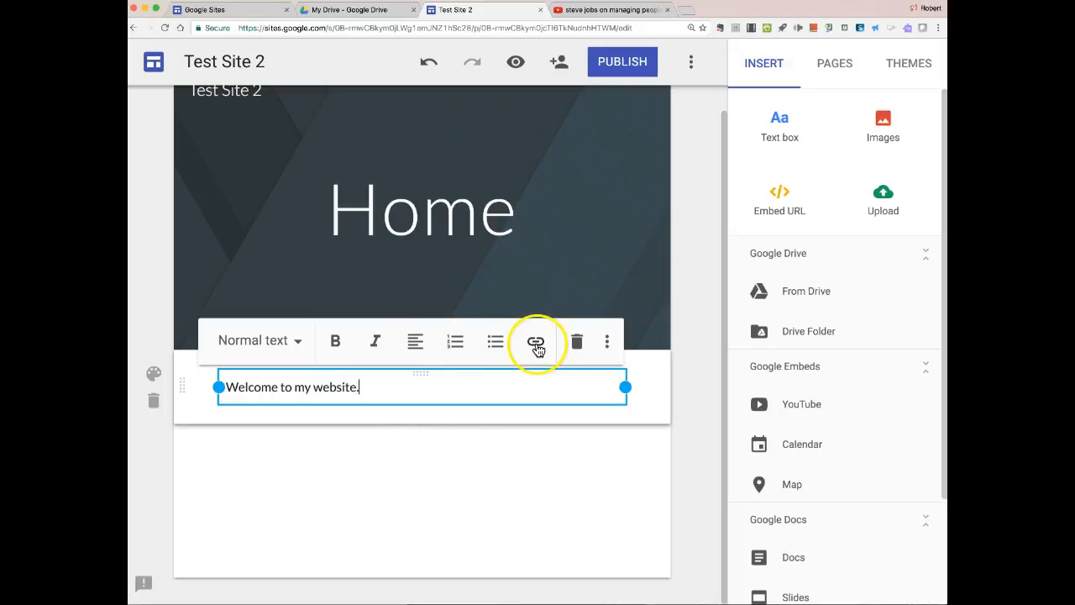
{"action": "left_click", "coordinate": [418, 342]}
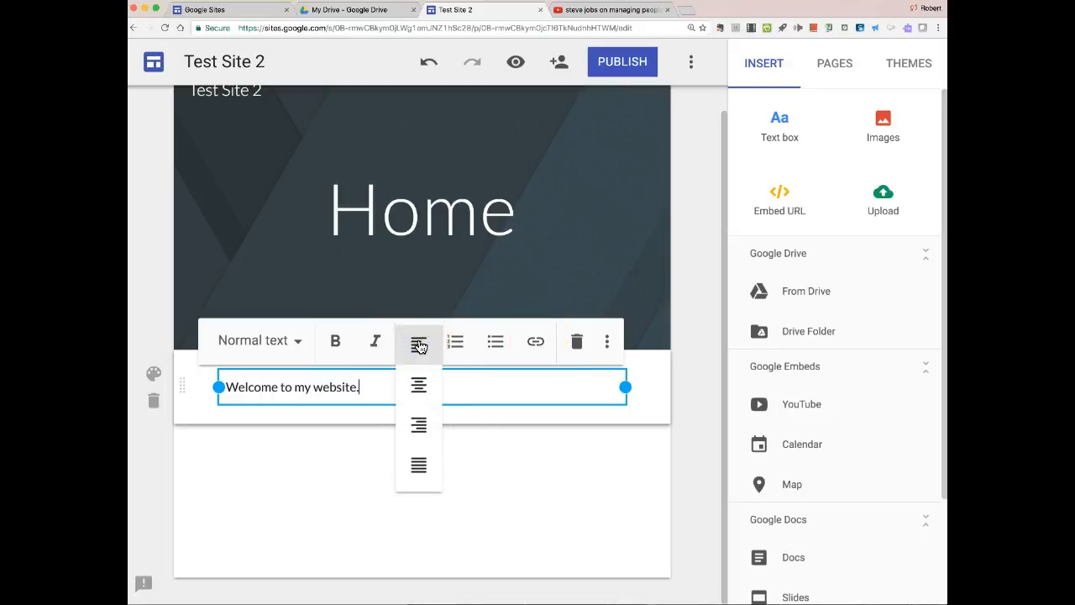
{"action": "left_click", "coordinate": [343, 477]}
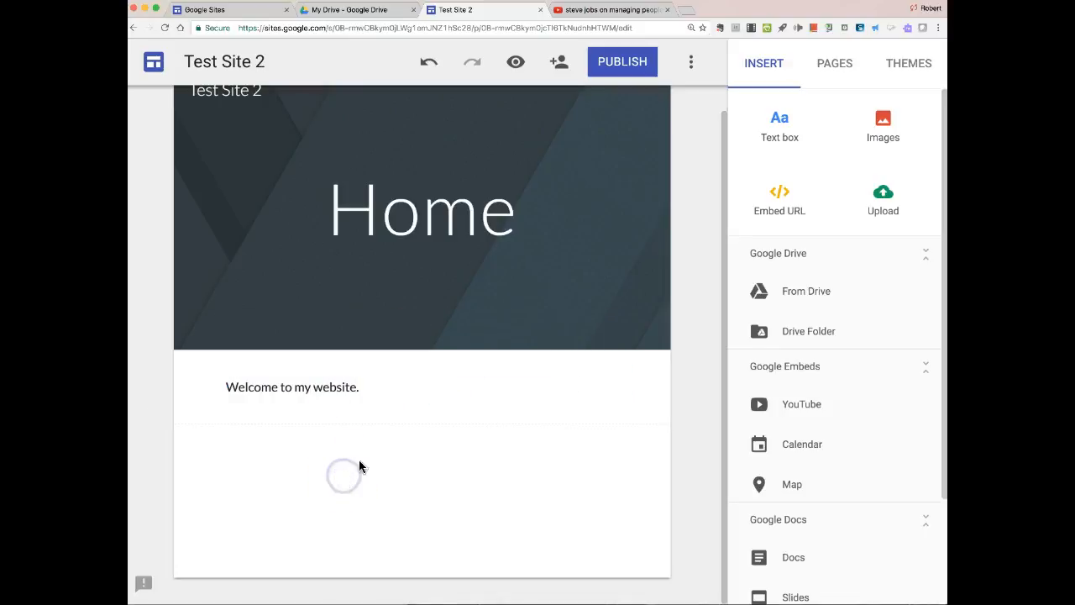
Try a narrower width for the welcome text box, and widen it back to its full width
{"action": "left_click", "coordinate": [378, 390]}
{"action": "left_click_drag", "start_coordinate": [625, 387], "coordinate": [487, 388]}
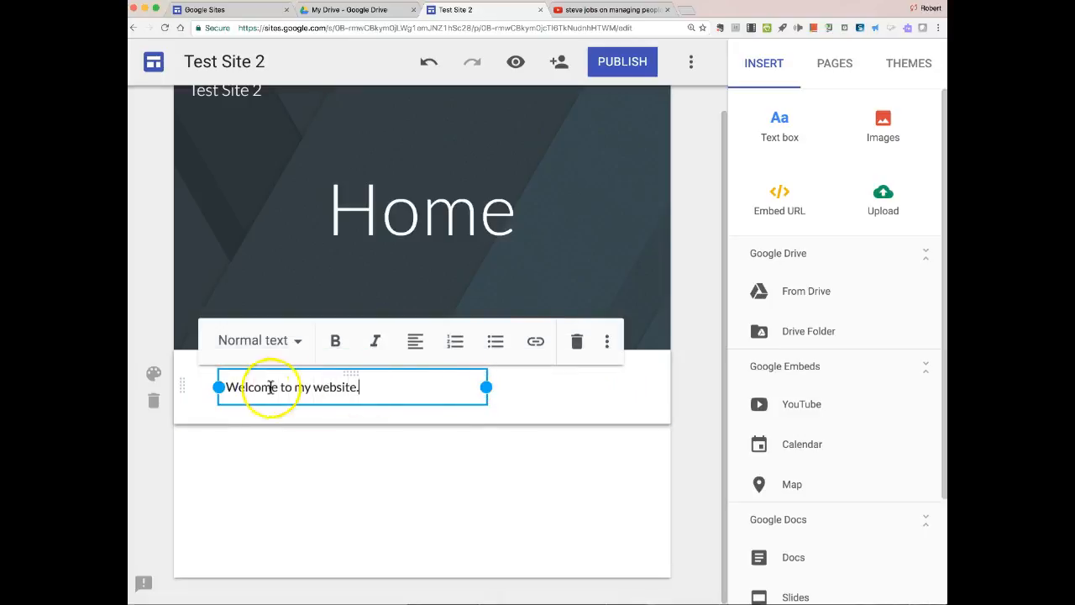
{"action": "mouse_move", "coordinate": [219, 387]}
{"action": "left_mouse_down"}
{"action": "mouse_move", "coordinate": [307, 391]}
{"action": "mouse_move", "coordinate": [218, 389]}
{"action": "left_mouse_up"}
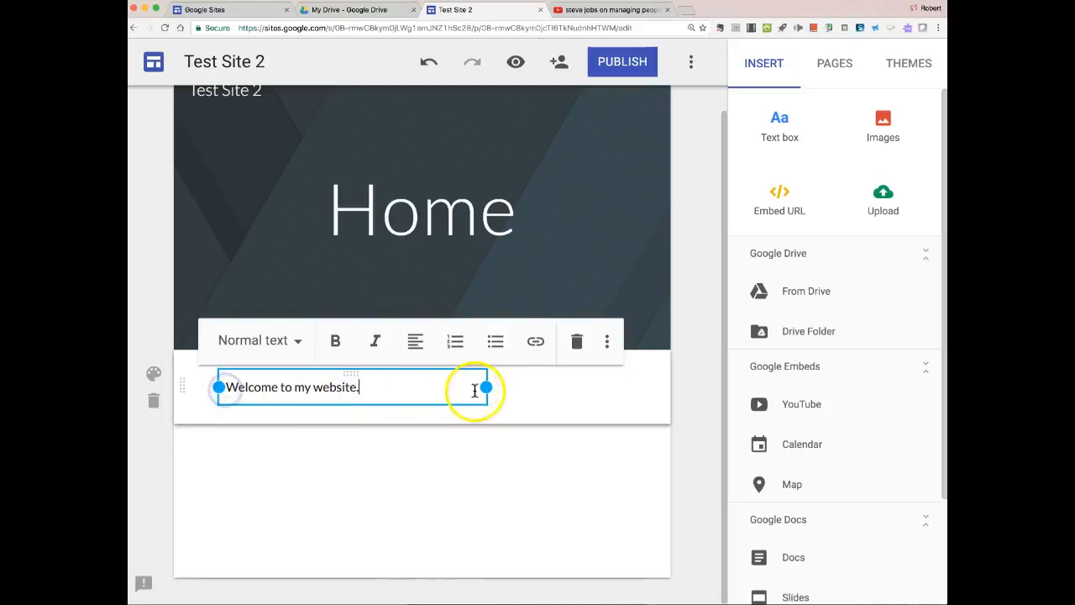
{"action": "left_click_drag", "start_coordinate": [488, 387], "coordinate": [607, 394]}
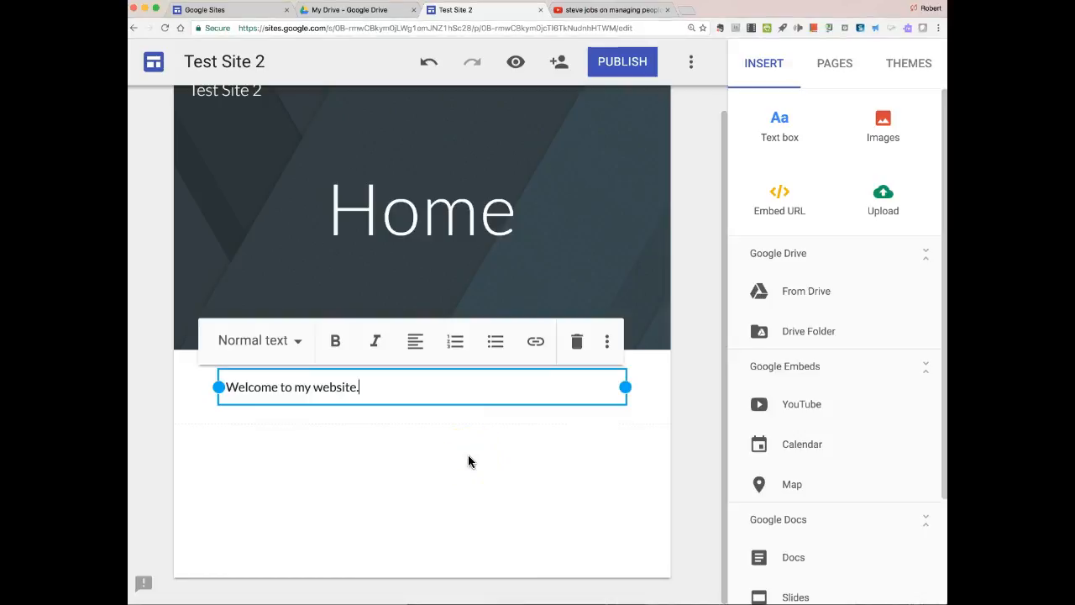
{"action": "left_click", "coordinate": [468, 458]}
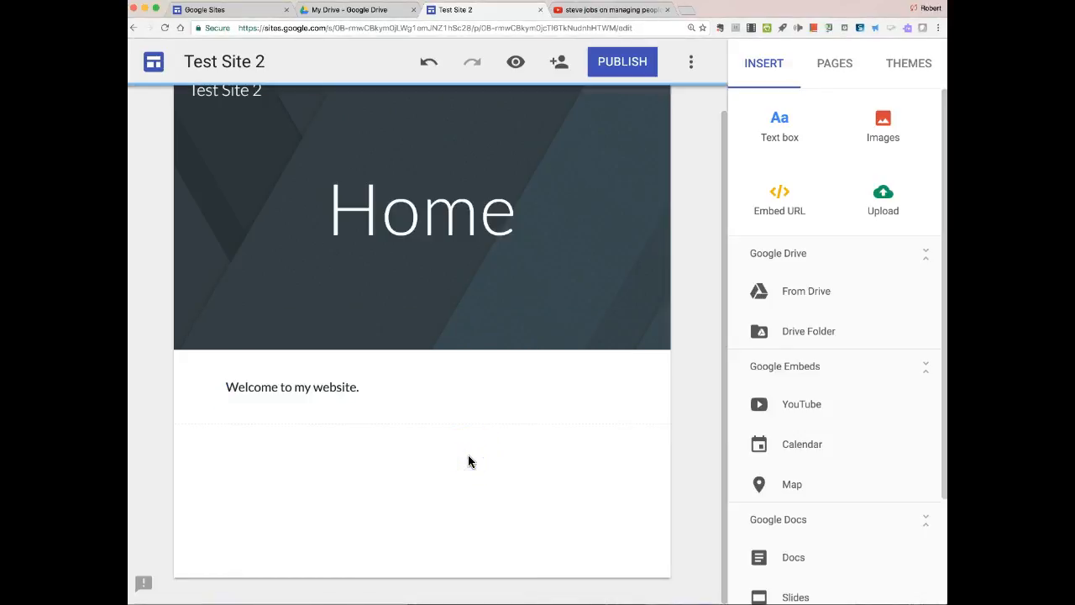
Search Google images for "football" and insert the photo of the brown football on grass below the welcome text
{"action": "left_click", "coordinate": [345, 392]}
{"action": "left_click", "coordinate": [883, 121]}
{"action": "left_click", "coordinate": [883, 123]}
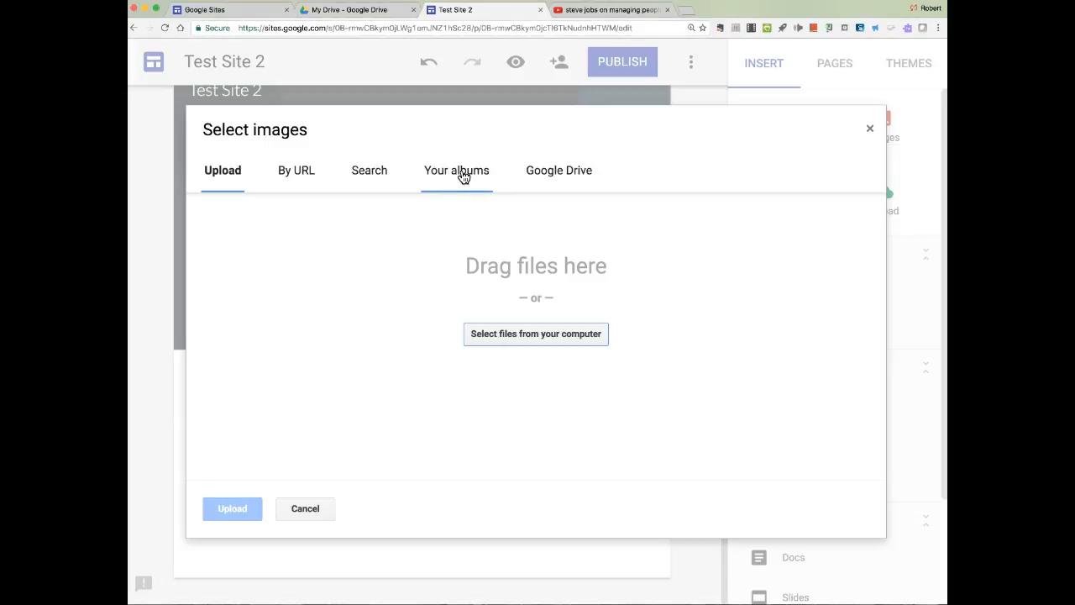
{"action": "left_click", "coordinate": [554, 174]}
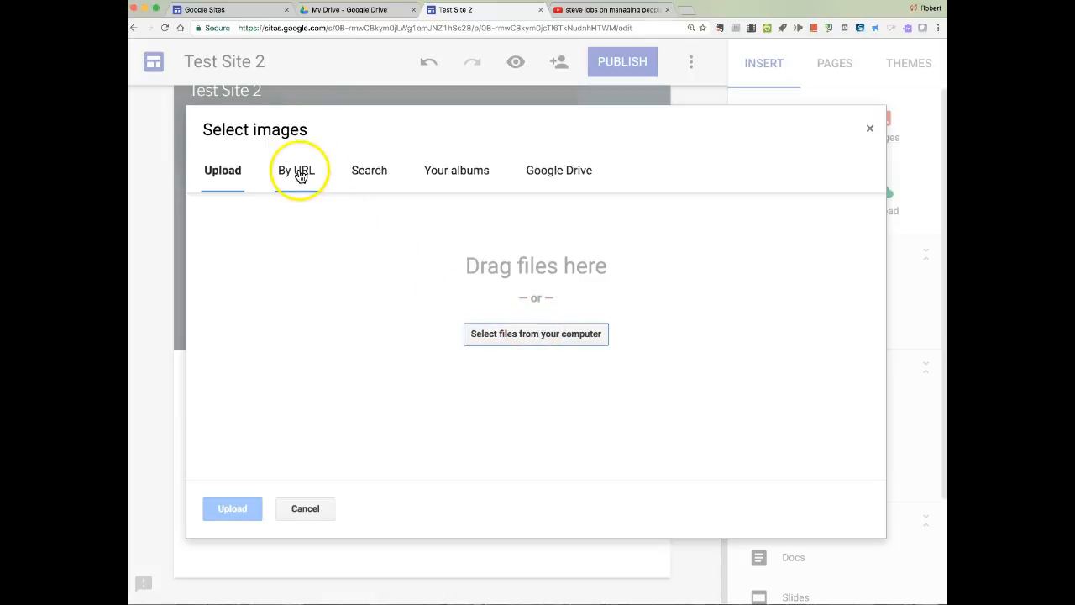
{"action": "left_click", "coordinate": [367, 174]}
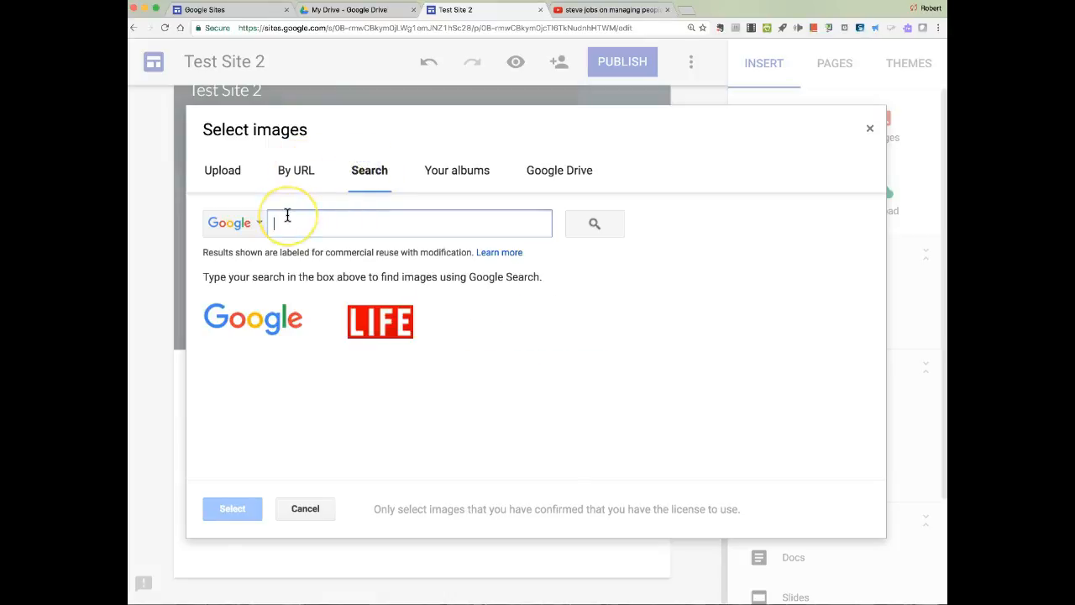
{"action": "type", "text": "football"}
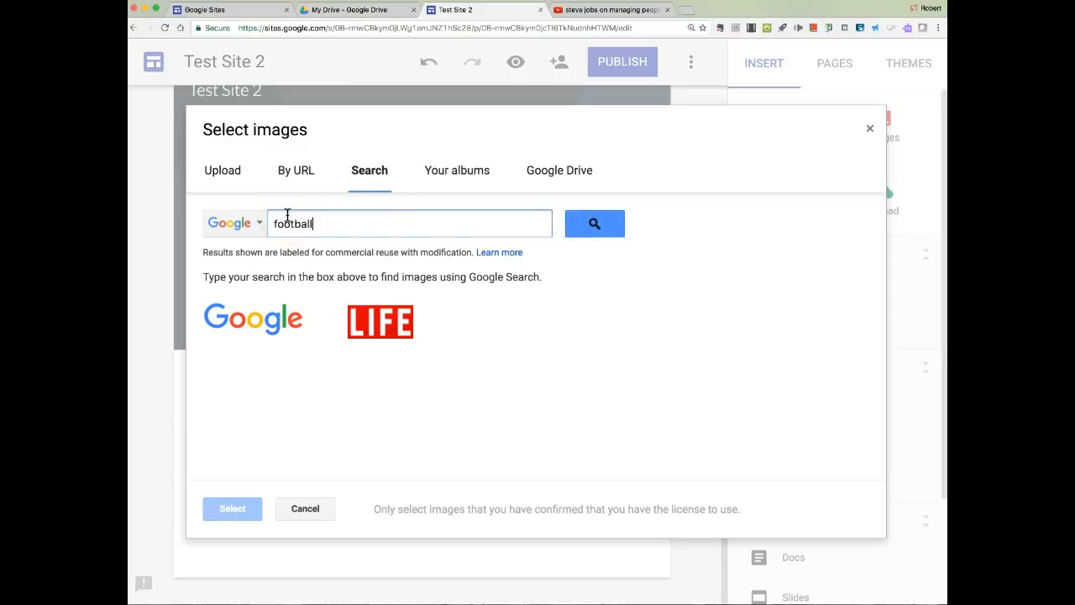
{"action": "left_click", "coordinate": [581, 223]}
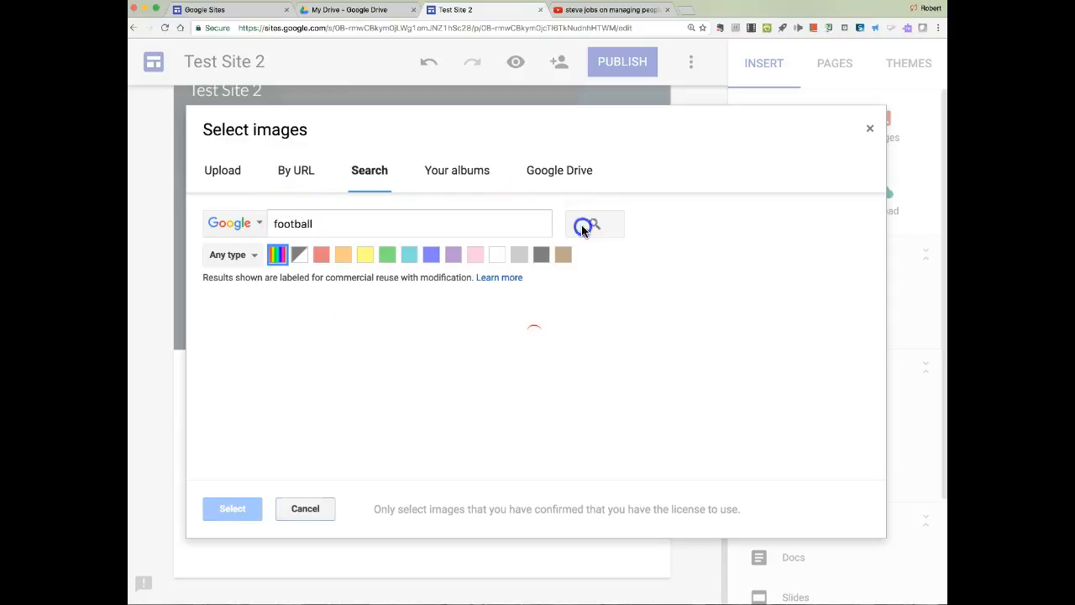
{"action": "left_click", "coordinate": [267, 347]}
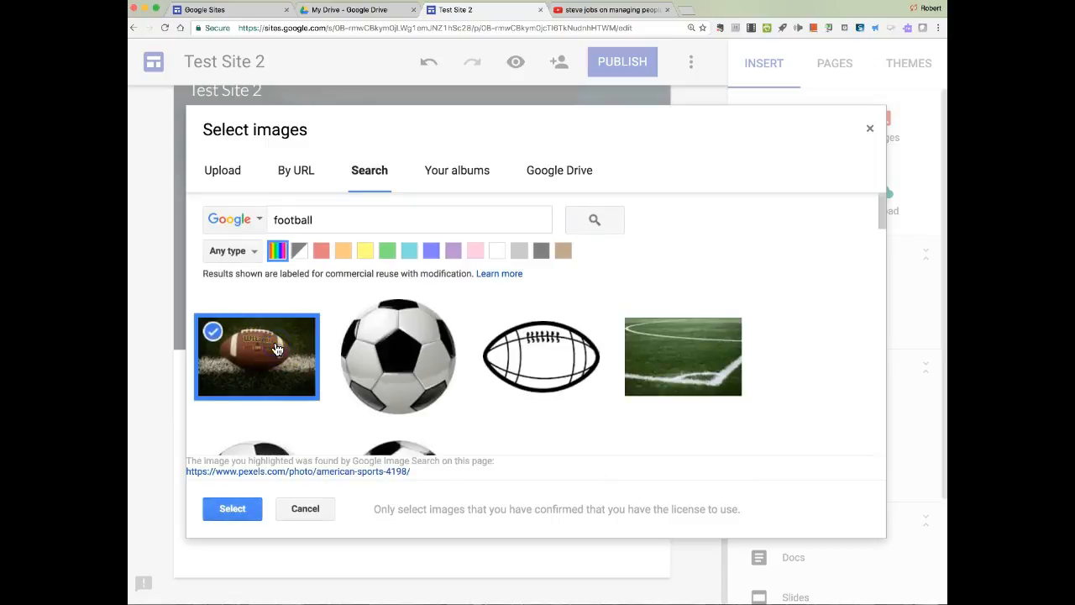
{"action": "left_click", "coordinate": [232, 509]}
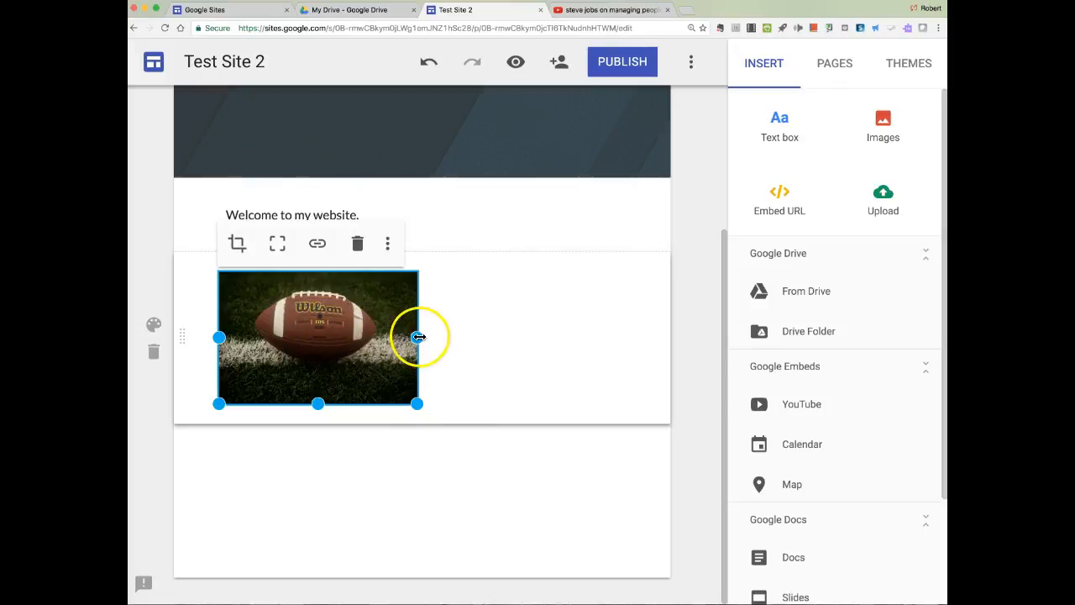
{"action": "left_click", "coordinate": [424, 463]}
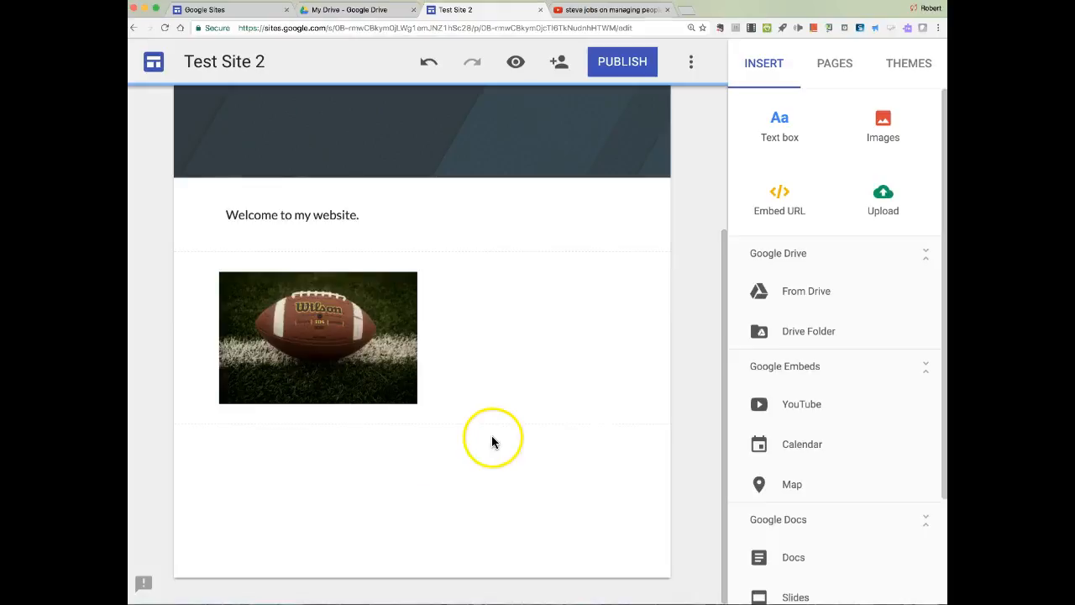
Search YouTube for "steve jobs on managing people" and embed the video "Steve Jobs talks about managing people" below the football image
{"action": "scroll", "coordinate": [513, 420], "scroll_direction": "up", "scroll_amount": 3}
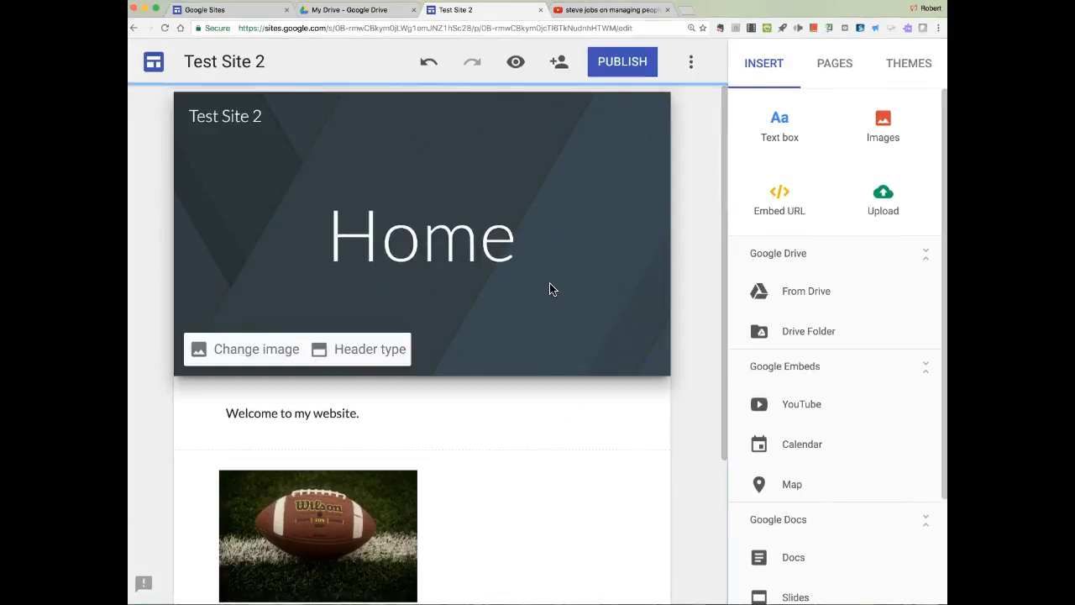
{"action": "scroll", "coordinate": [550, 289], "scroll_direction": "down", "scroll_amount": 1}
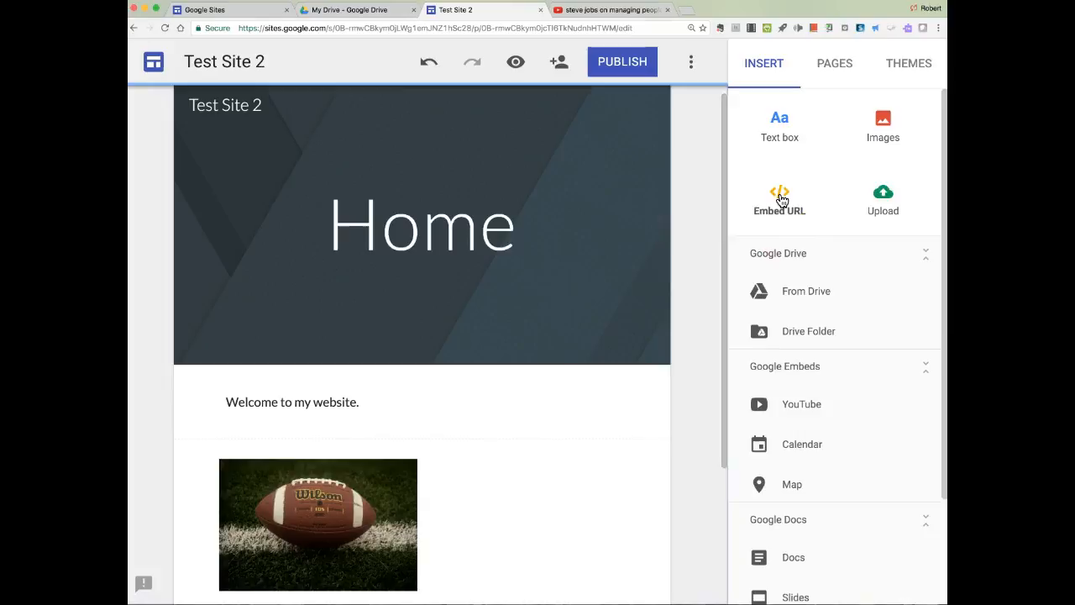
{"action": "scroll", "coordinate": [794, 199], "scroll_direction": "down", "scroll_amount": 2}
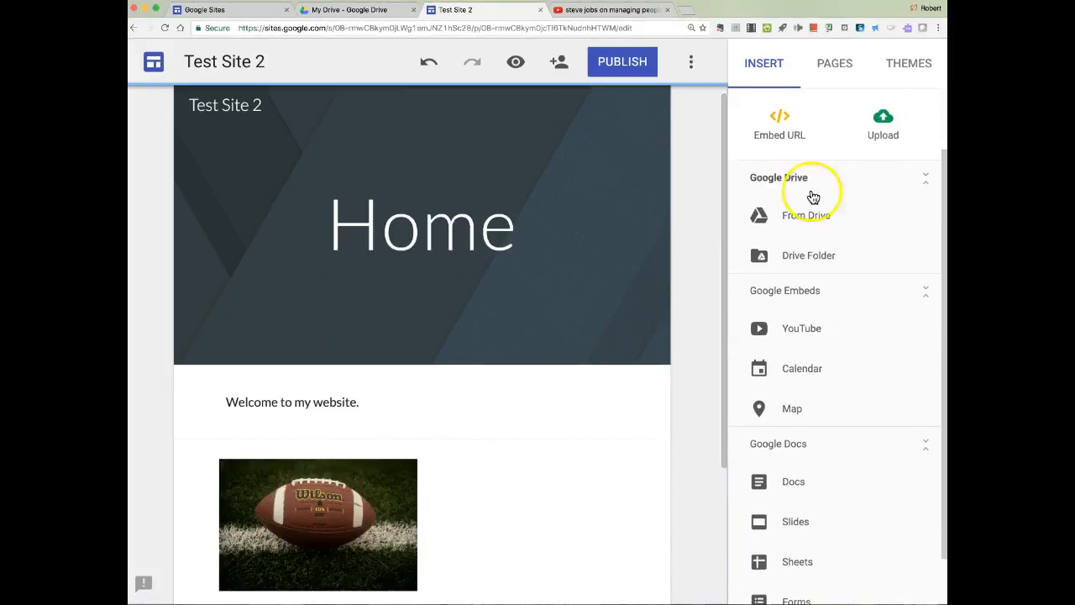
{"action": "scroll", "coordinate": [817, 344], "scroll_direction": "down", "scroll_amount": 3}
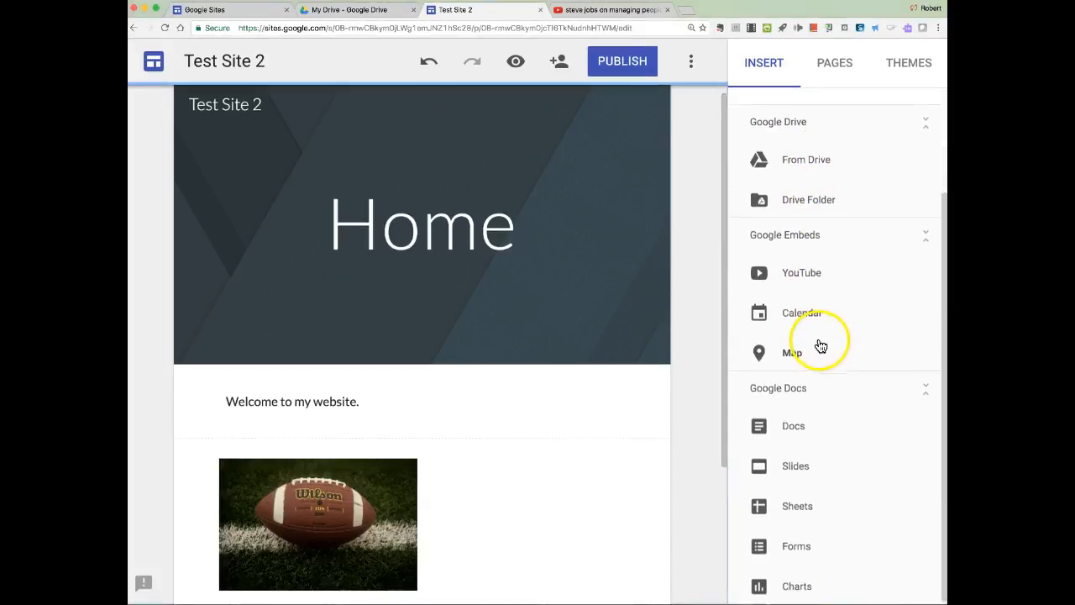
{"action": "scroll", "coordinate": [798, 353], "scroll_direction": "up", "scroll_amount": 1}
{"action": "scroll", "coordinate": [522, 512], "scroll_direction": "down", "scroll_amount": 3}
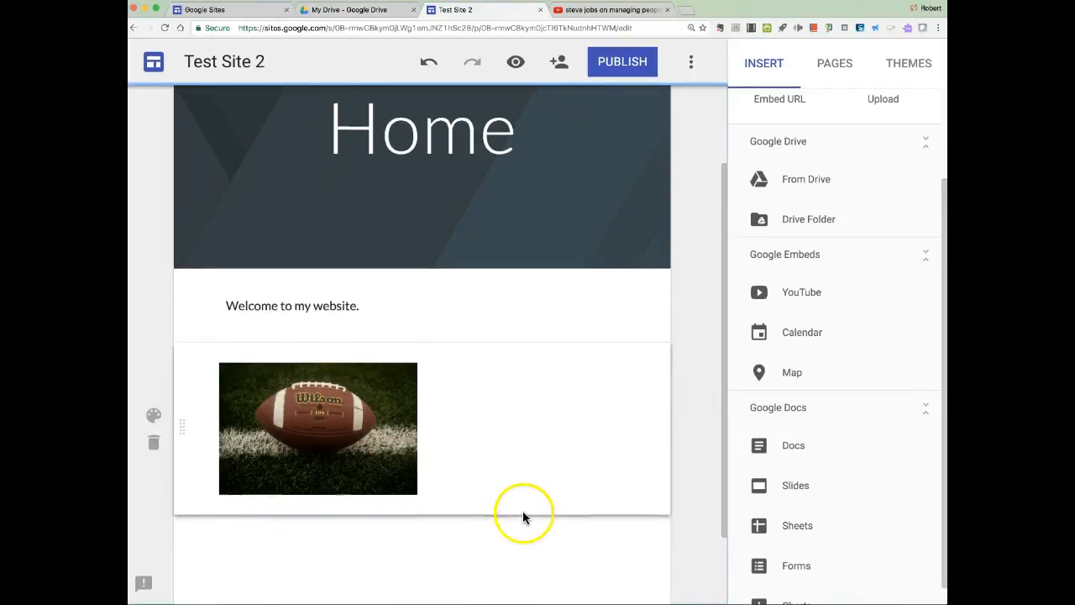
{"action": "left_click", "coordinate": [808, 294]}
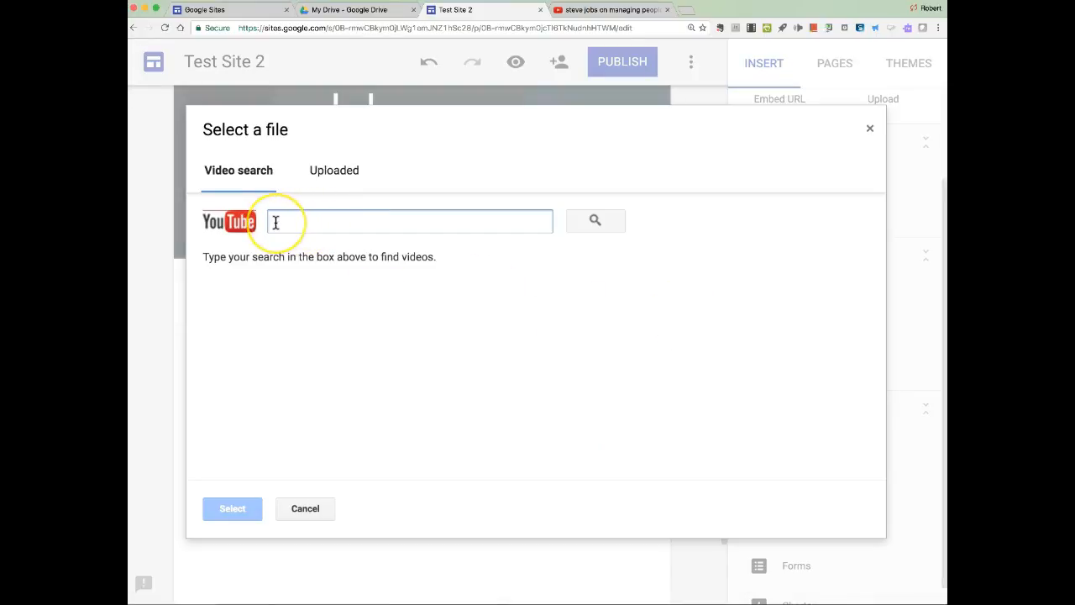
{"action": "type", "text": "st"}
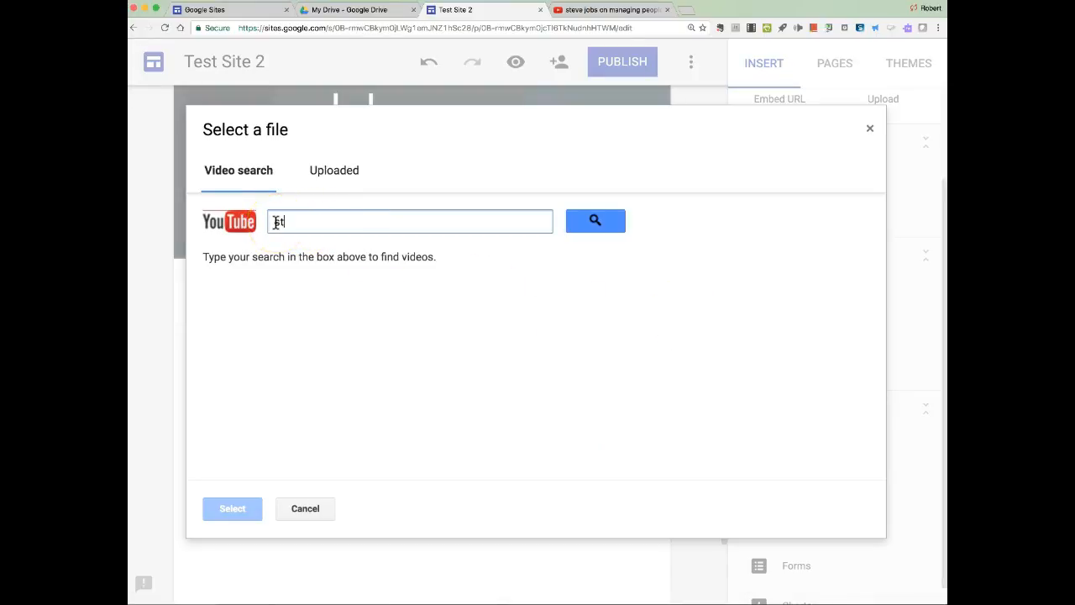
{"action": "type", "text": "eve jobs on managing people"}
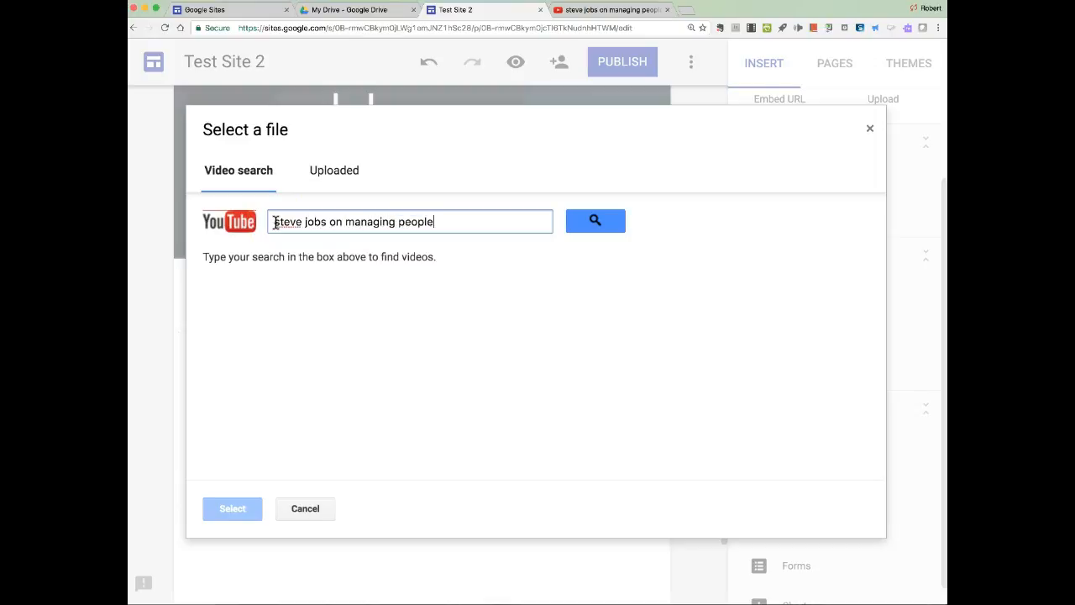
{"action": "left_click", "coordinate": [595, 220]}
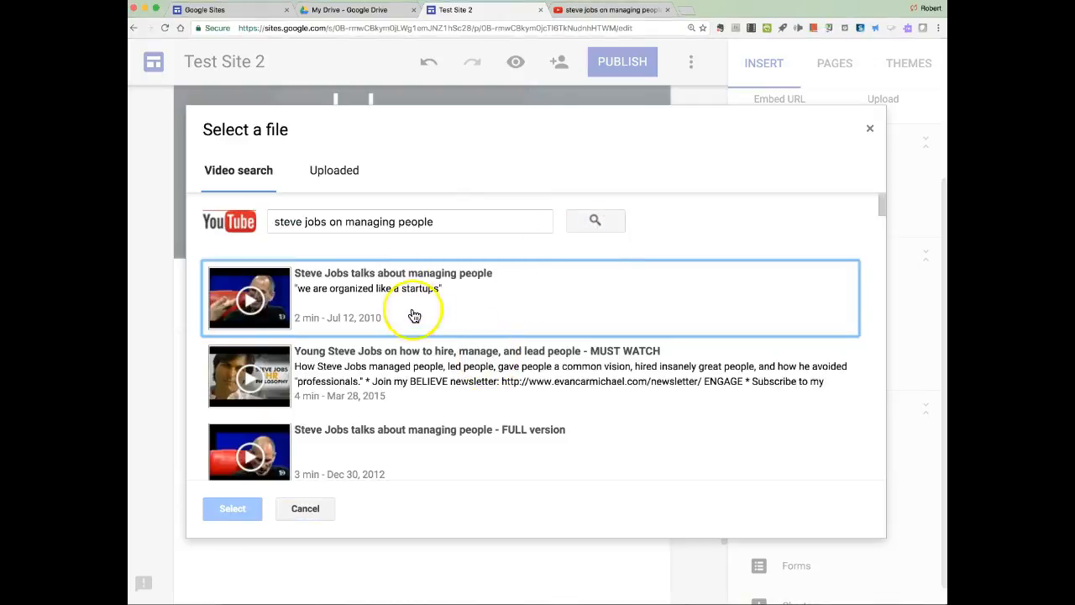
{"action": "left_click", "coordinate": [393, 288]}
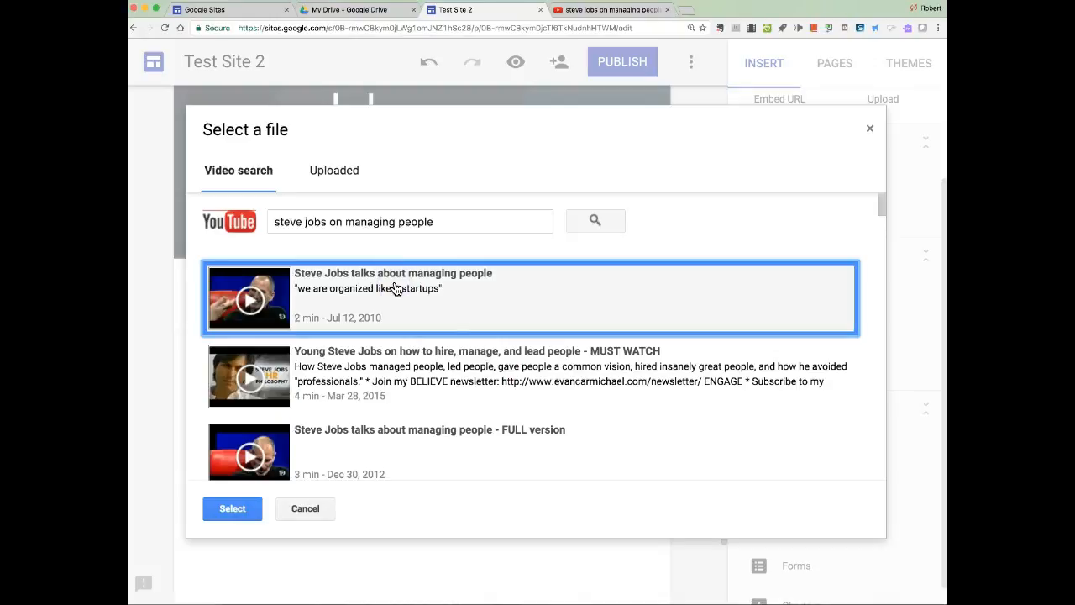
{"action": "left_click", "coordinate": [235, 510]}
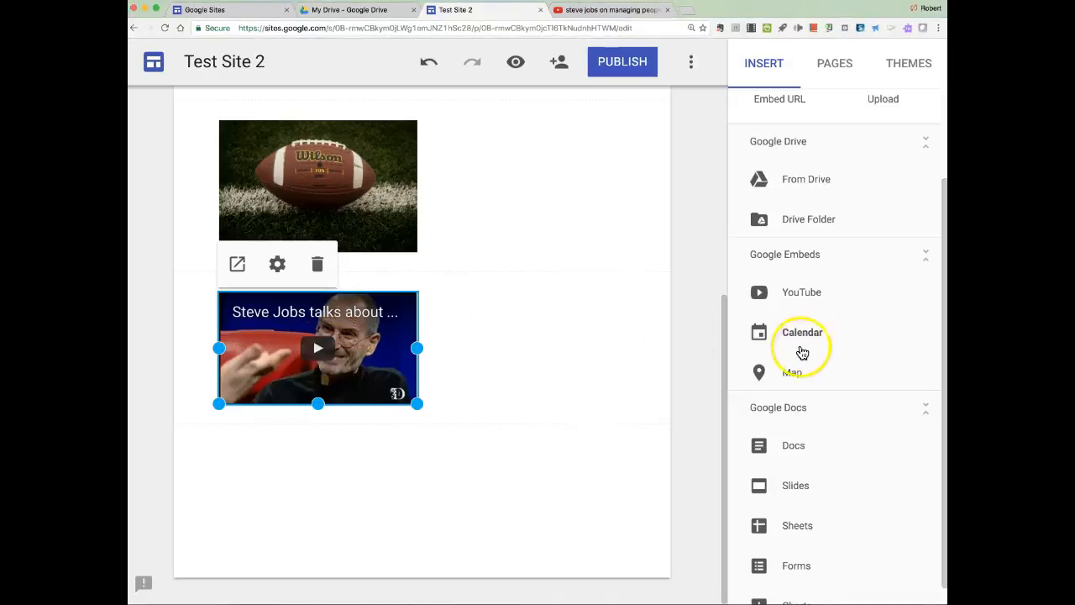
{"action": "scroll", "coordinate": [822, 475], "scroll_direction": "down", "scroll_amount": 1}
{"action": "scroll", "coordinate": [827, 479], "scroll_direction": "up", "scroll_amount": 3}
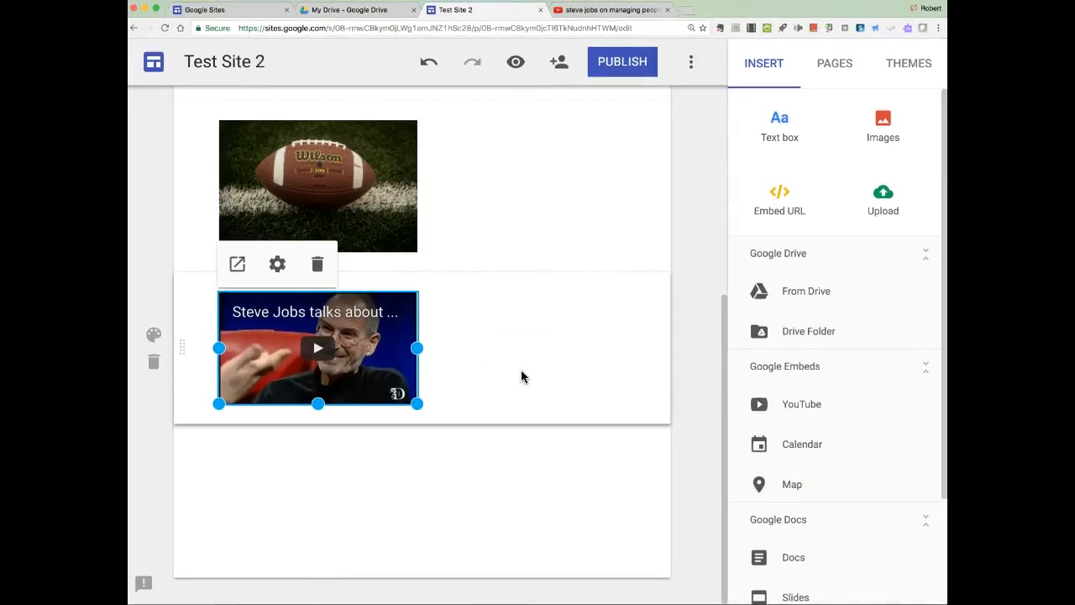
{"action": "scroll", "coordinate": [546, 224], "scroll_direction": "up", "scroll_amount": 4}
{"action": "scroll", "coordinate": [545, 226], "scroll_direction": "up", "scroll_amount": 4}
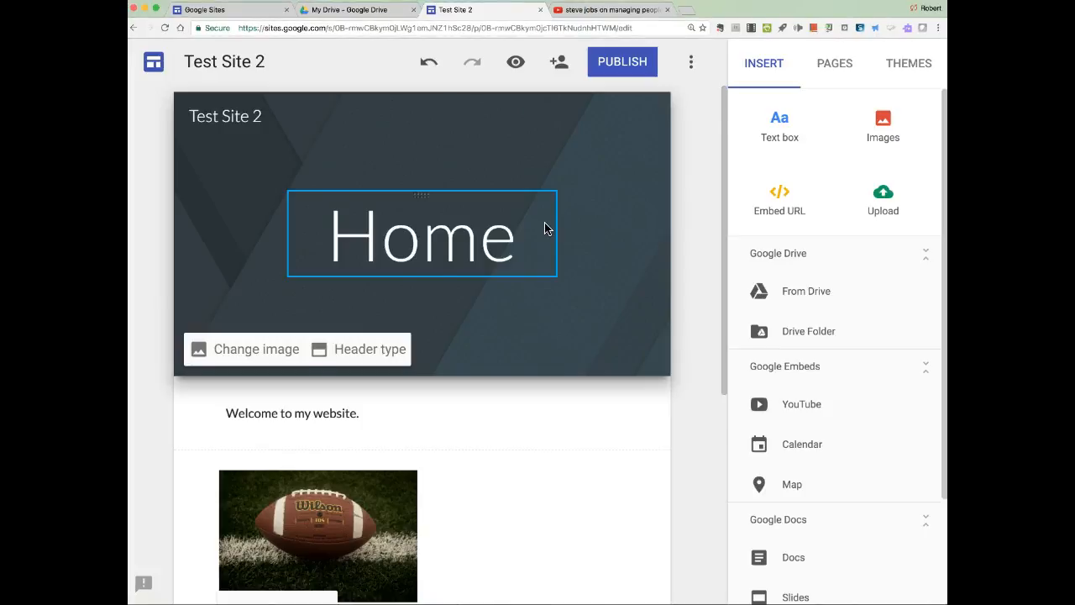
{"action": "scroll", "coordinate": [544, 227], "scroll_direction": "down", "scroll_amount": 2}
{"action": "scroll", "coordinate": [544, 227], "scroll_direction": "up", "scroll_amount": 2}
{"action": "left_click", "coordinate": [647, 212]}
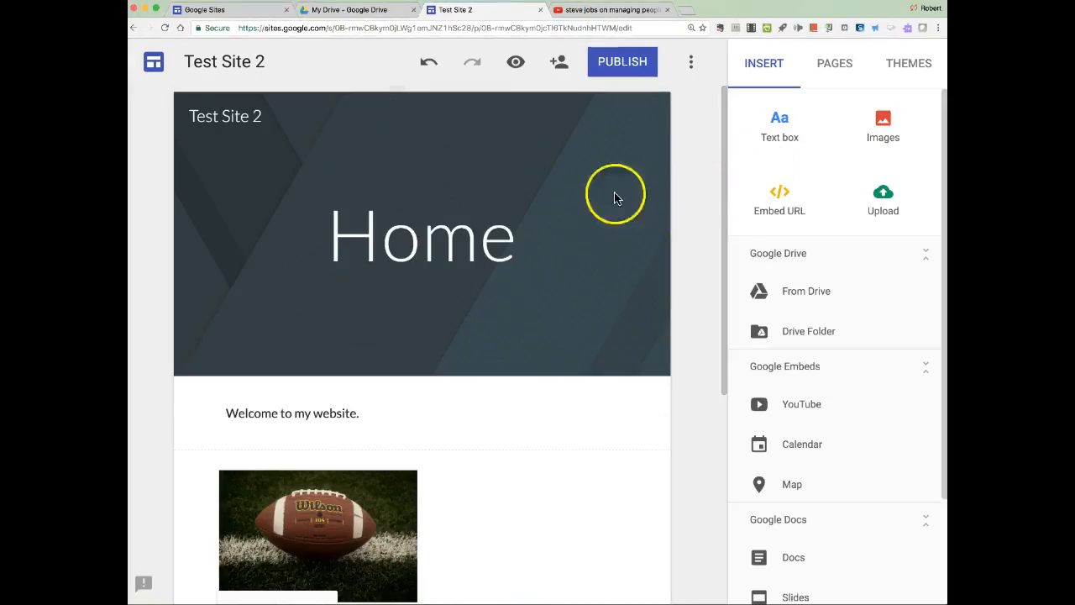
Try the pink, teal, purple and black colours of the Simple theme, and set it back to blue
{"action": "left_click", "coordinate": [521, 431]}
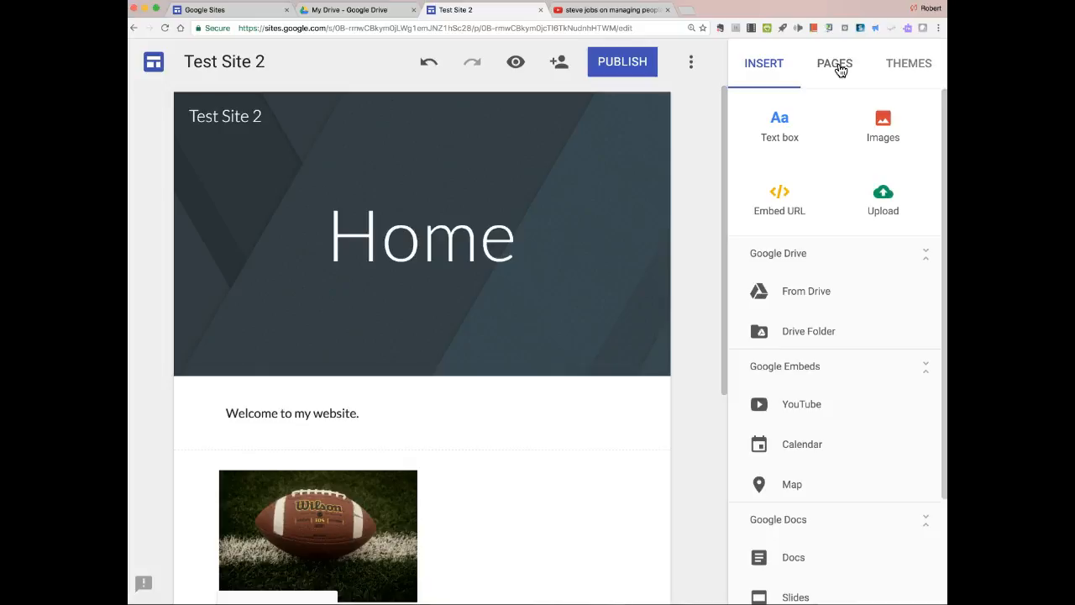
{"action": "left_click", "coordinate": [914, 68]}
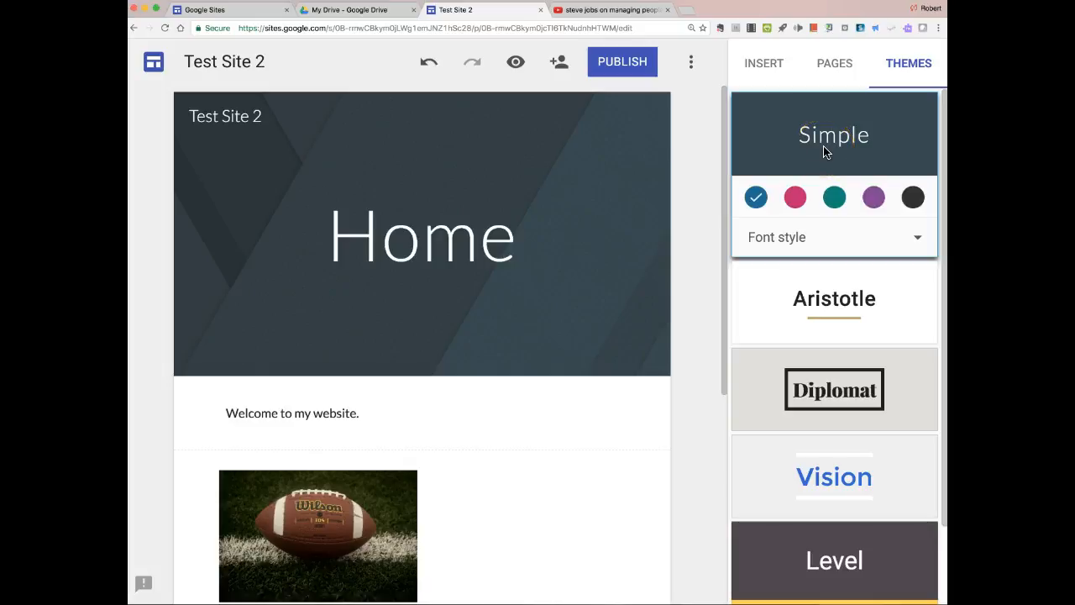
{"action": "left_click", "coordinate": [795, 199]}
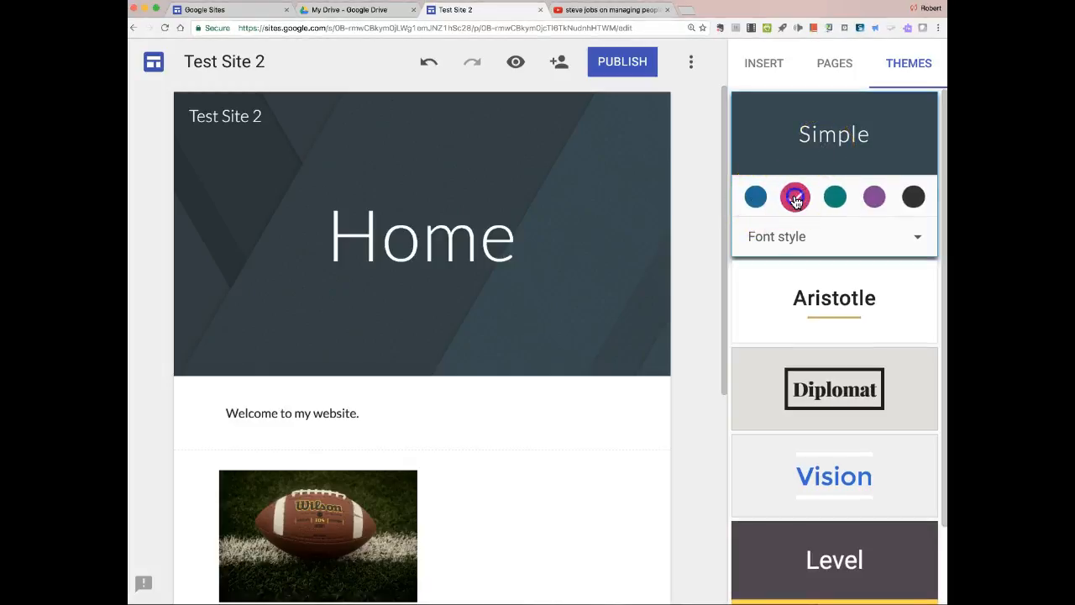
{"action": "left_click", "coordinate": [835, 199]}
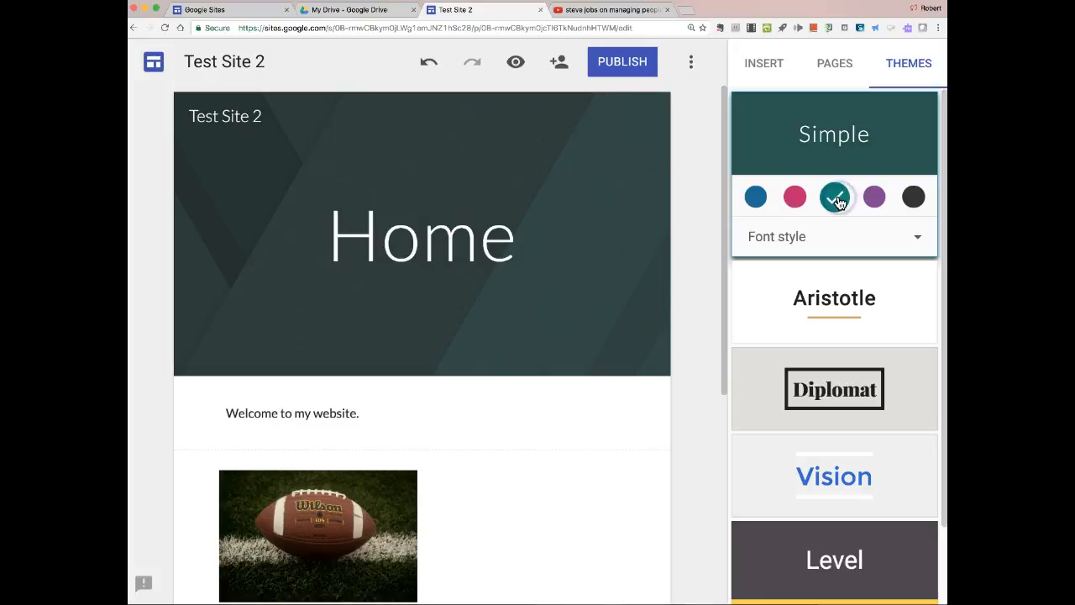
{"action": "left_click", "coordinate": [874, 198]}
{"action": "left_click", "coordinate": [914, 196]}
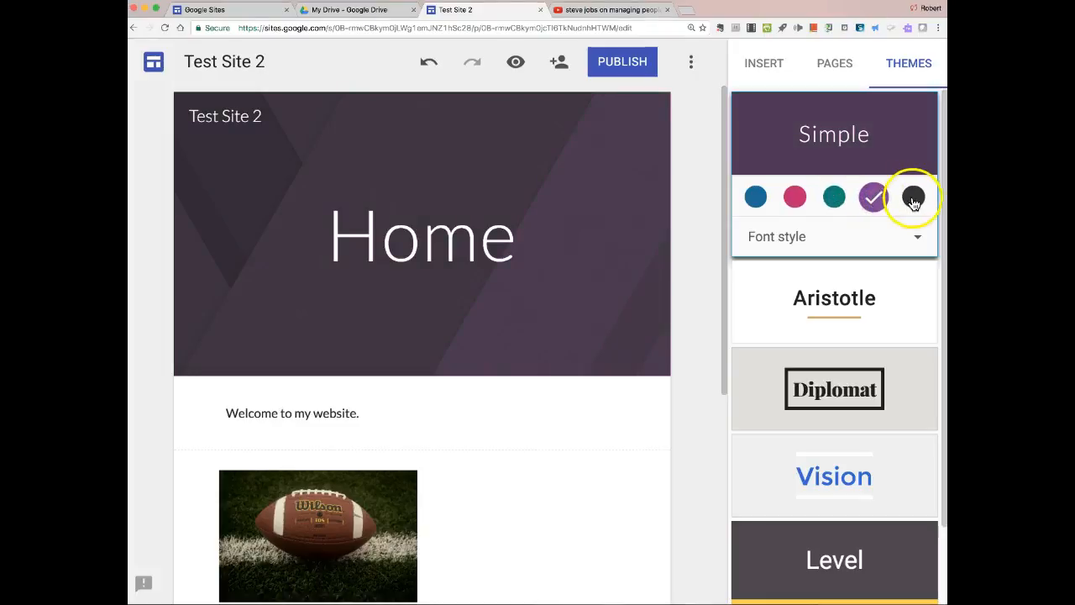
{"action": "left_click", "coordinate": [758, 199]}
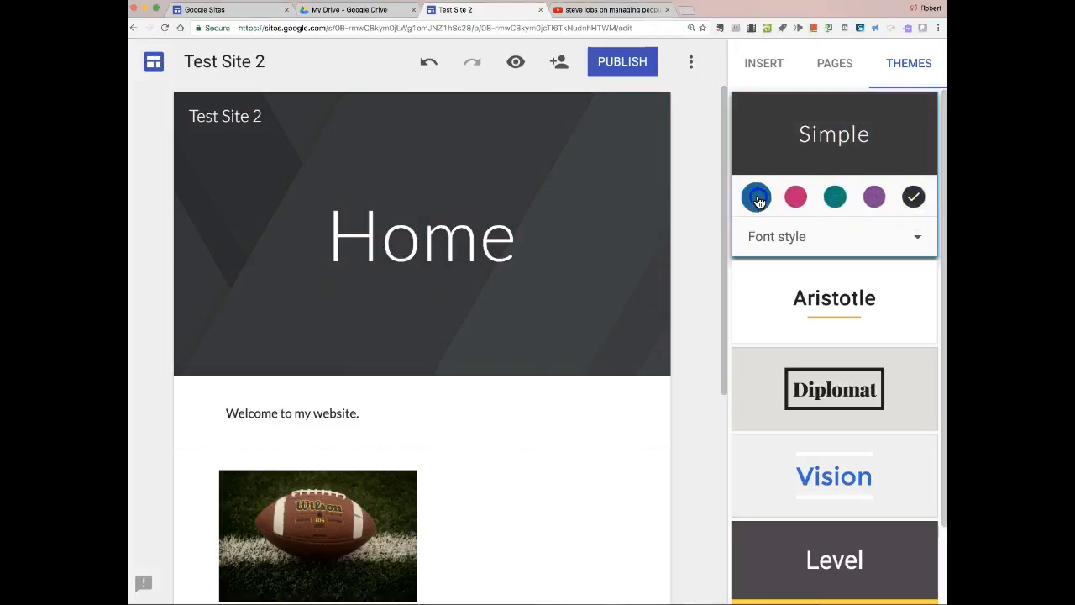
{"action": "left_click", "coordinate": [919, 241]}
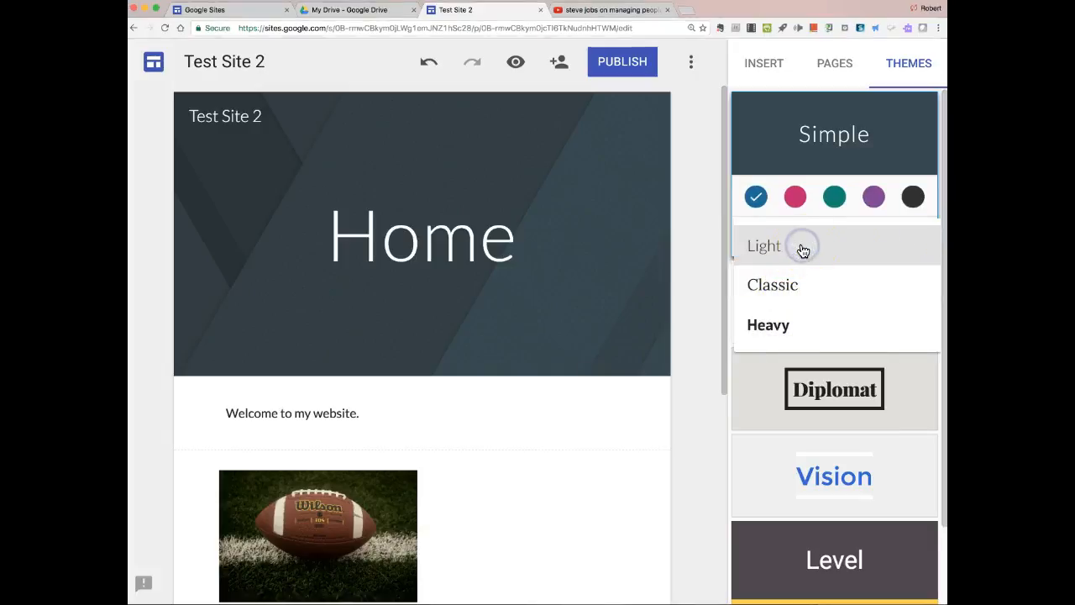
{"action": "left_click", "coordinate": [692, 325]}
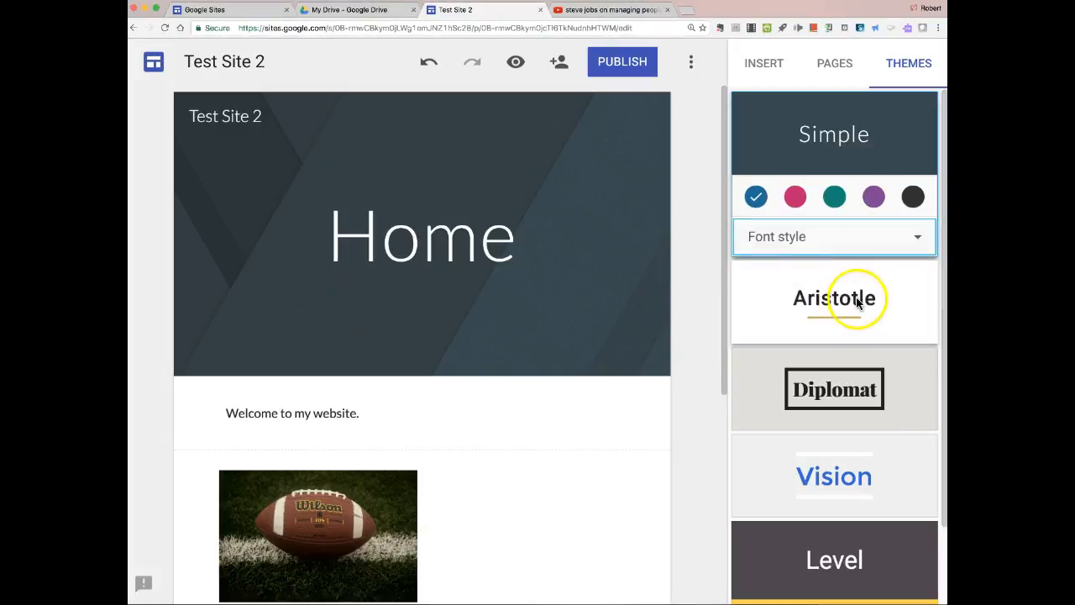
Try the Aristotle, Diplomat and Level themes, and apply the Vision theme in blue to the site
{"action": "scroll", "coordinate": [857, 301], "scroll_direction": "down", "scroll_amount": 2}
{"action": "left_click", "coordinate": [846, 263]}
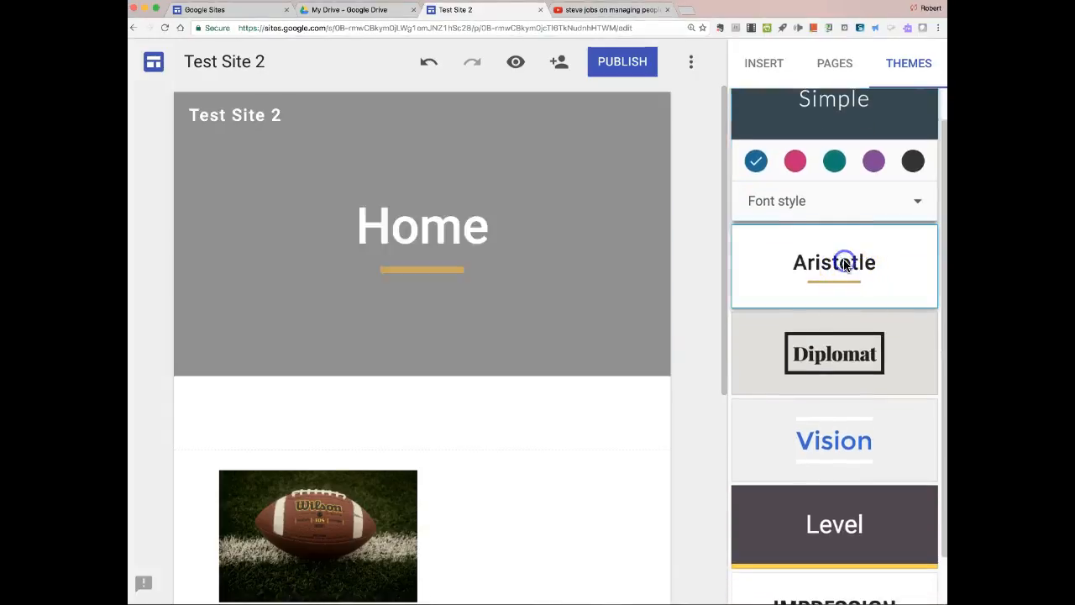
{"action": "left_click", "coordinate": [837, 353]}
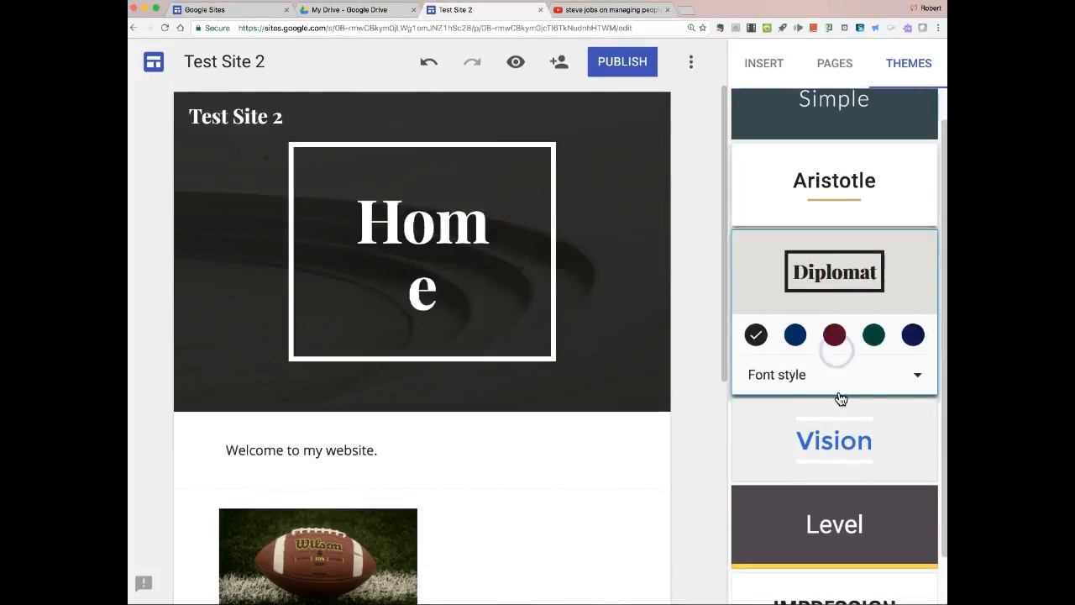
{"action": "scroll", "coordinate": [840, 396], "scroll_direction": "down", "scroll_amount": 1}
{"action": "left_click", "coordinate": [836, 385]}
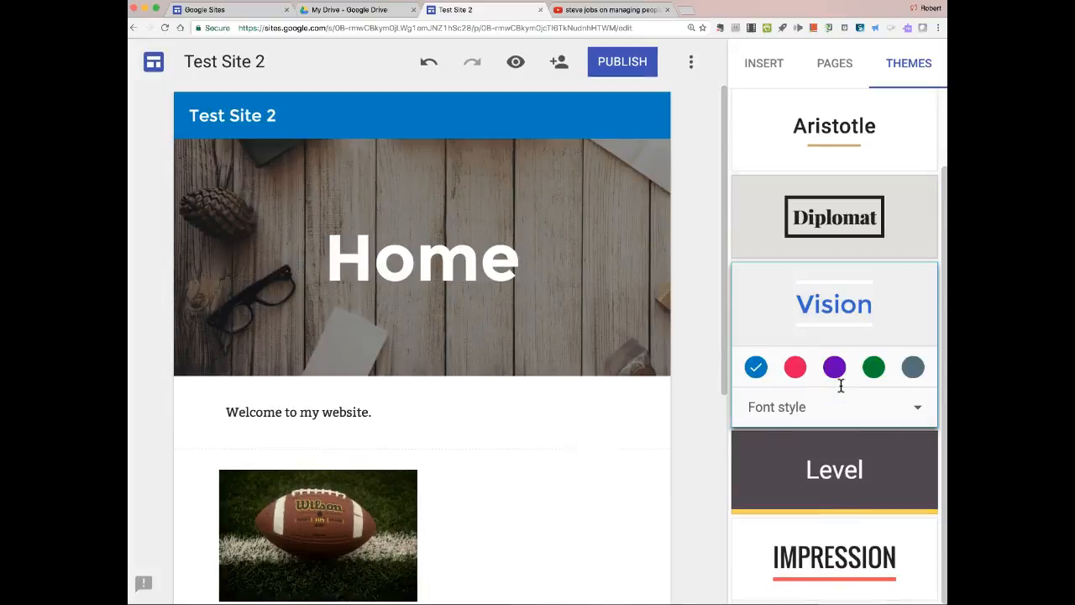
{"action": "left_click", "coordinate": [832, 450]}
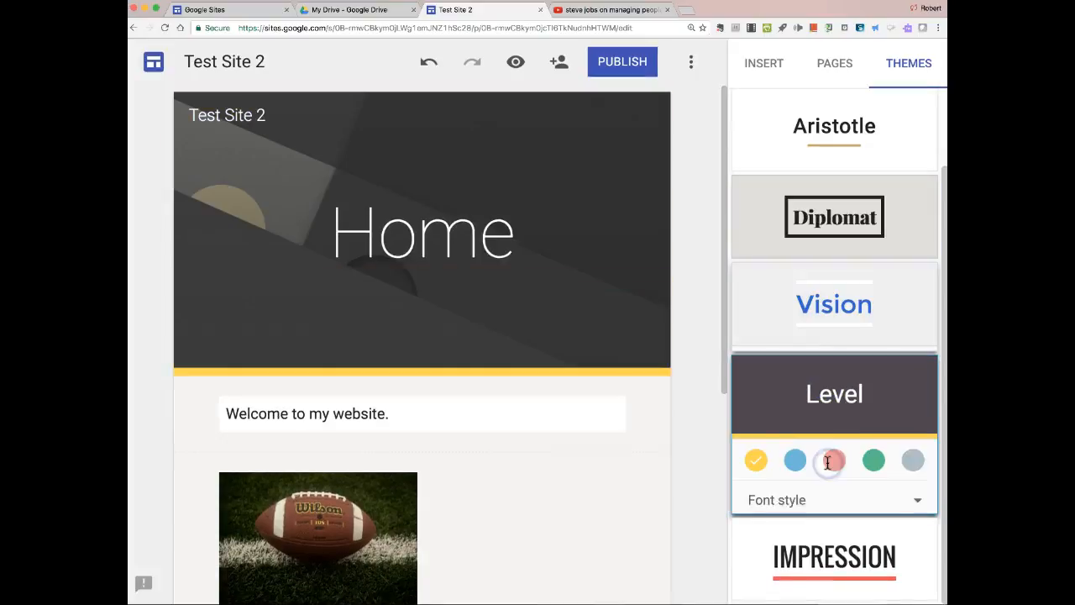
{"action": "left_click", "coordinate": [834, 309]}
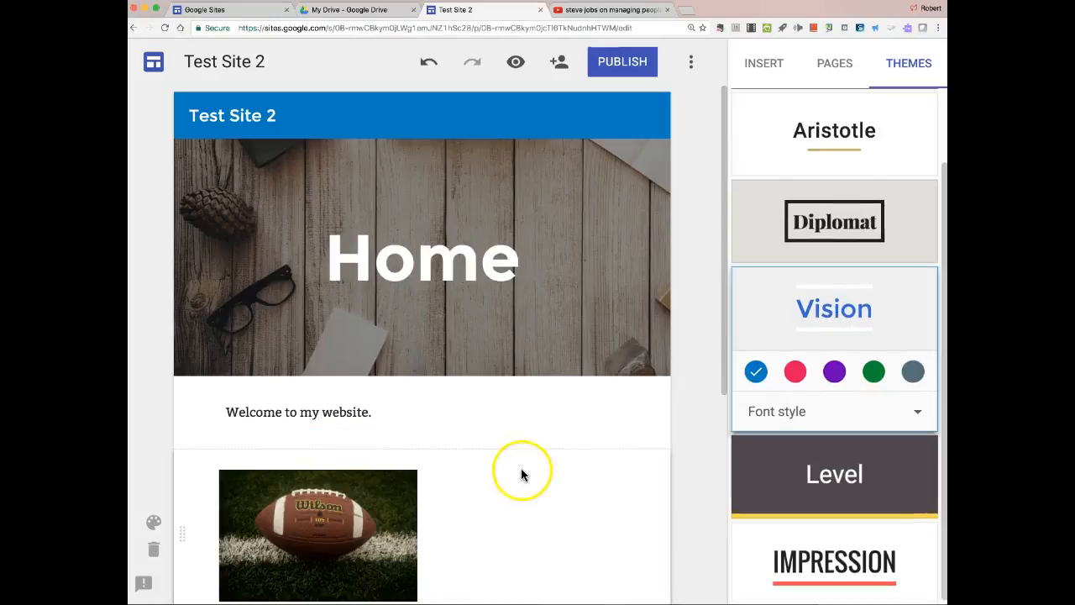
{"action": "scroll", "coordinate": [732, 413], "scroll_direction": "up", "scroll_amount": 2}
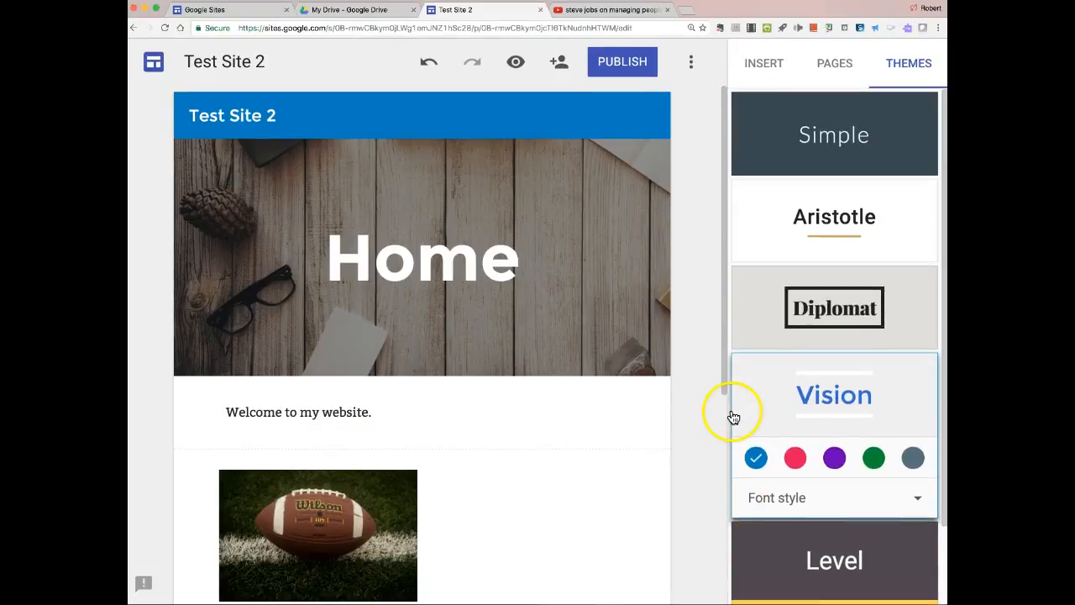
Add a new page named "Page 1" to the site
{"action": "left_click", "coordinate": [834, 68]}
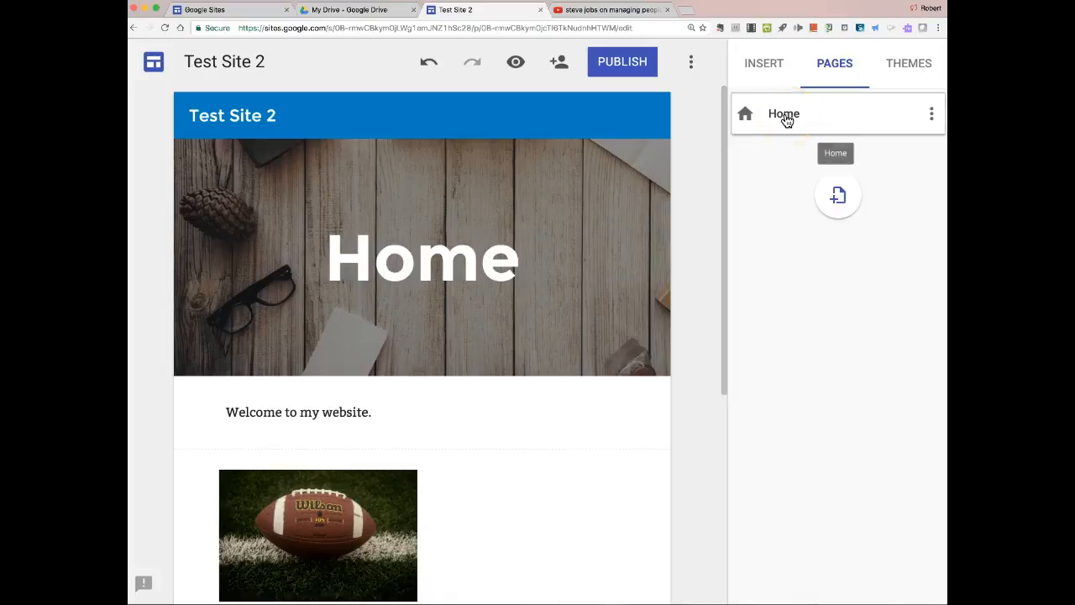
{"action": "left_click", "coordinate": [476, 216]}
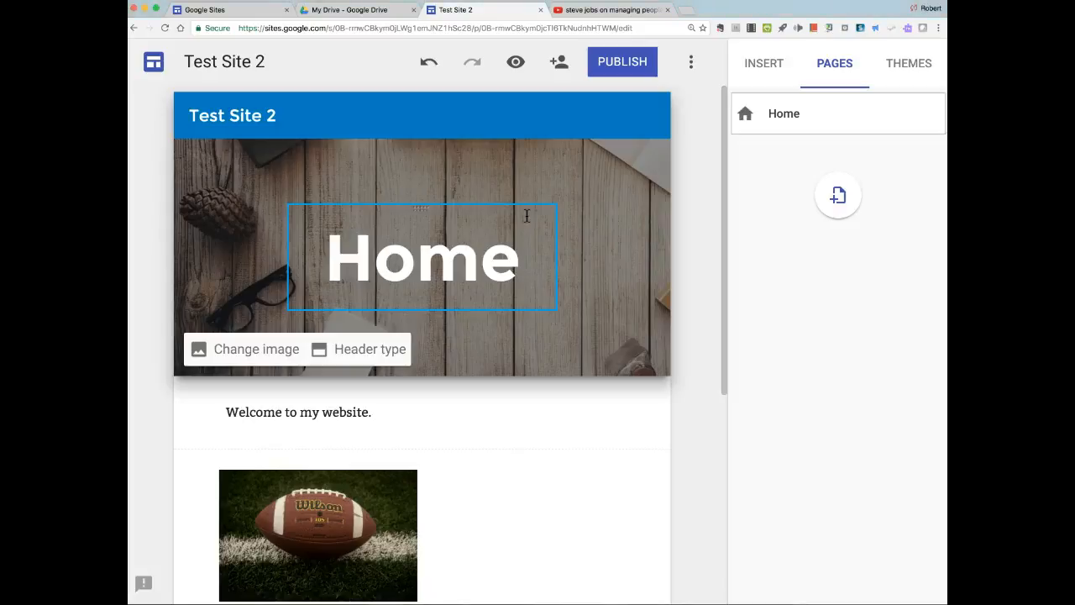
{"action": "left_click", "coordinate": [742, 156]}
{"action": "left_click", "coordinate": [839, 197]}
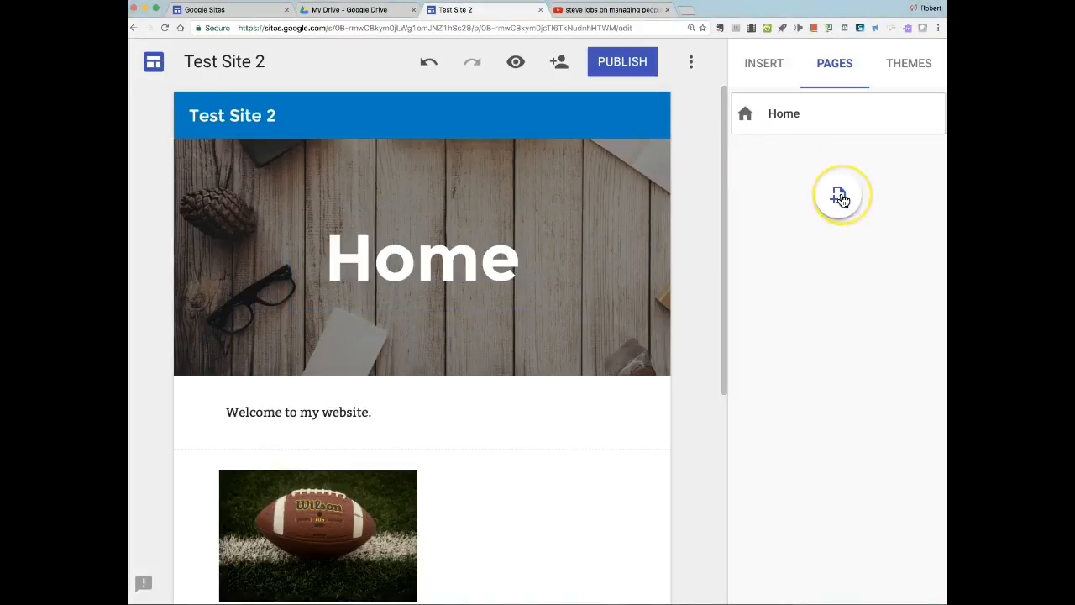
{"action": "left_click", "coordinate": [839, 197]}
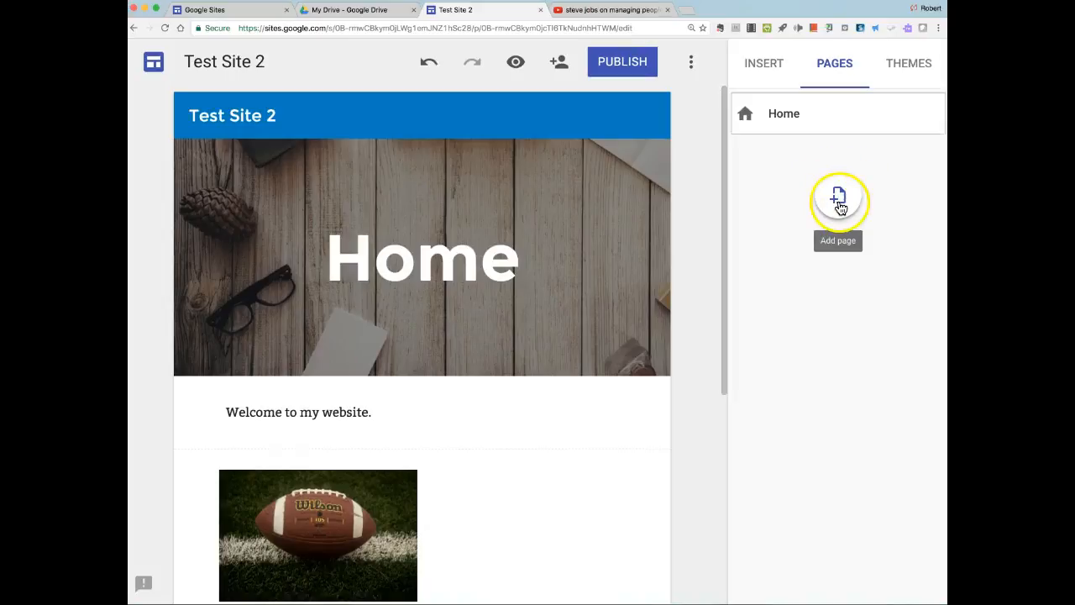
{"action": "left_click", "coordinate": [840, 200]}
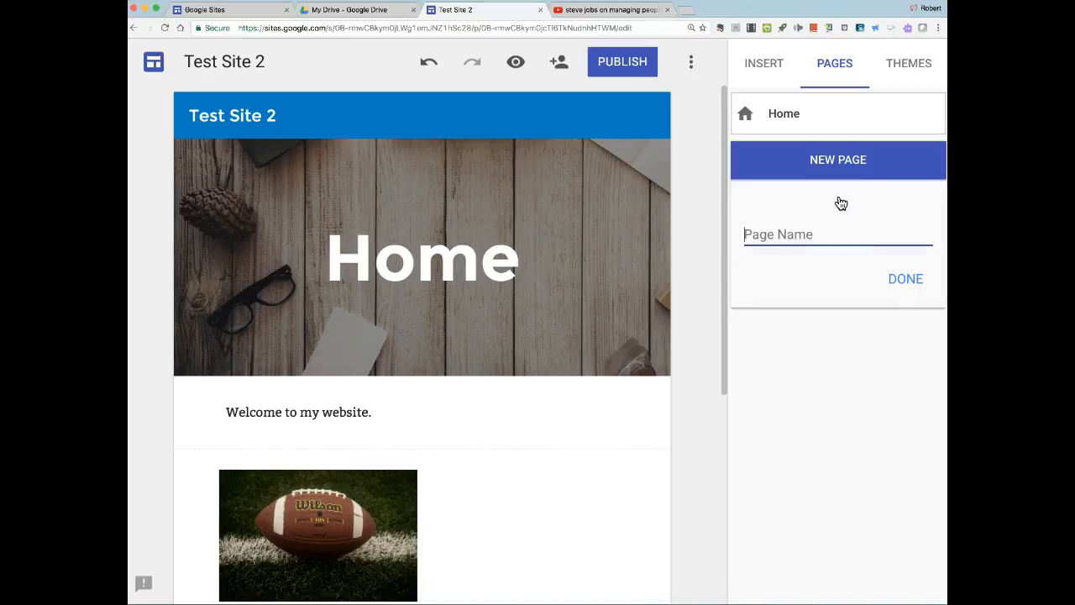
{"action": "type", "text": "Page 1"}
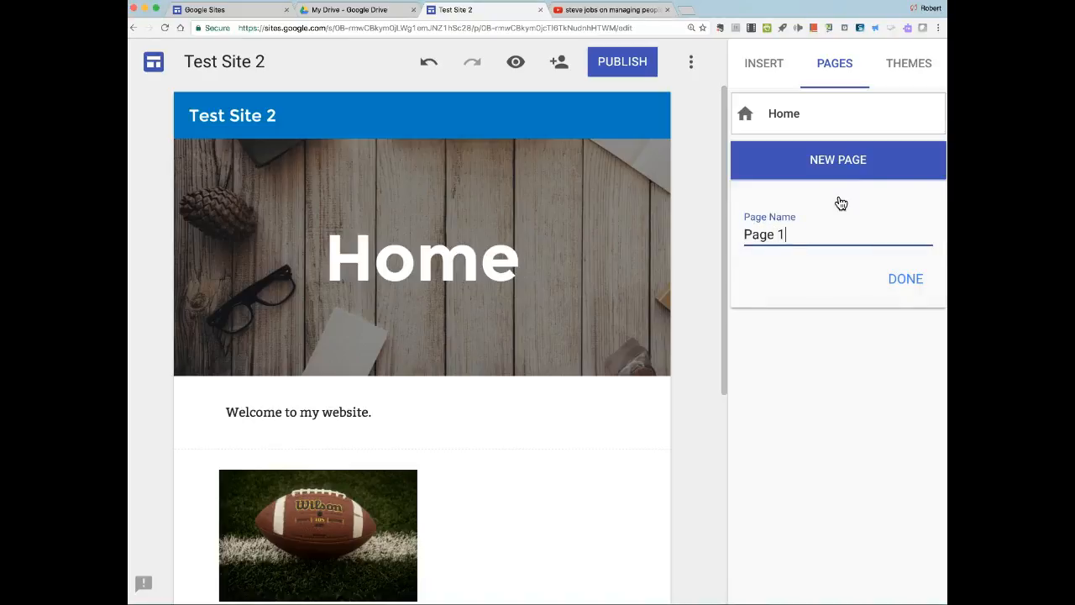
{"action": "left_click", "coordinate": [913, 278]}
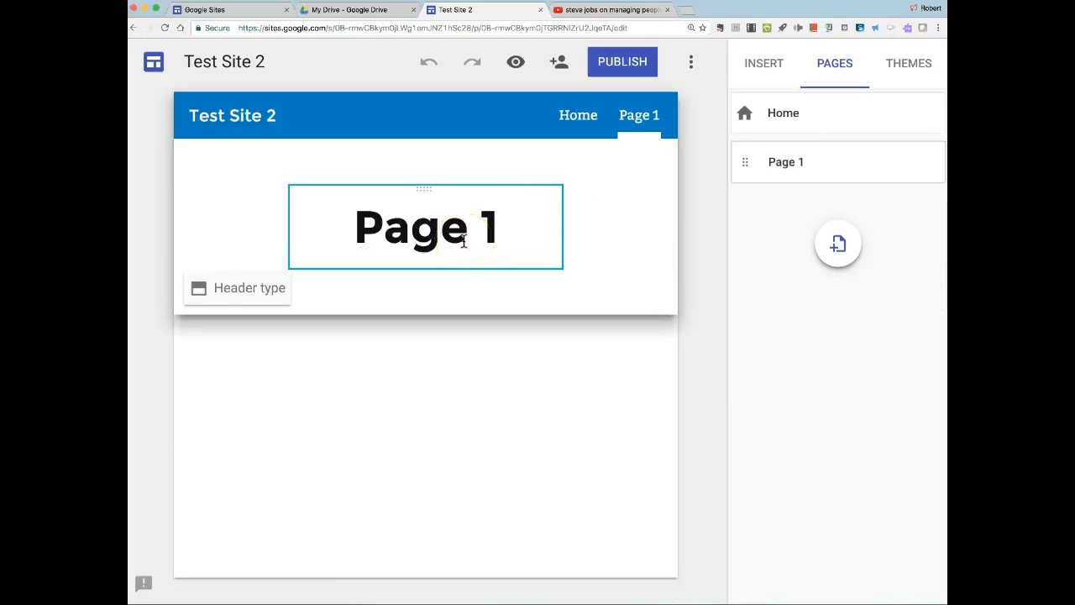
View the Home page and return to Page 1, and add another new page named "Page 2" to the site
{"action": "left_click", "coordinate": [788, 117]}
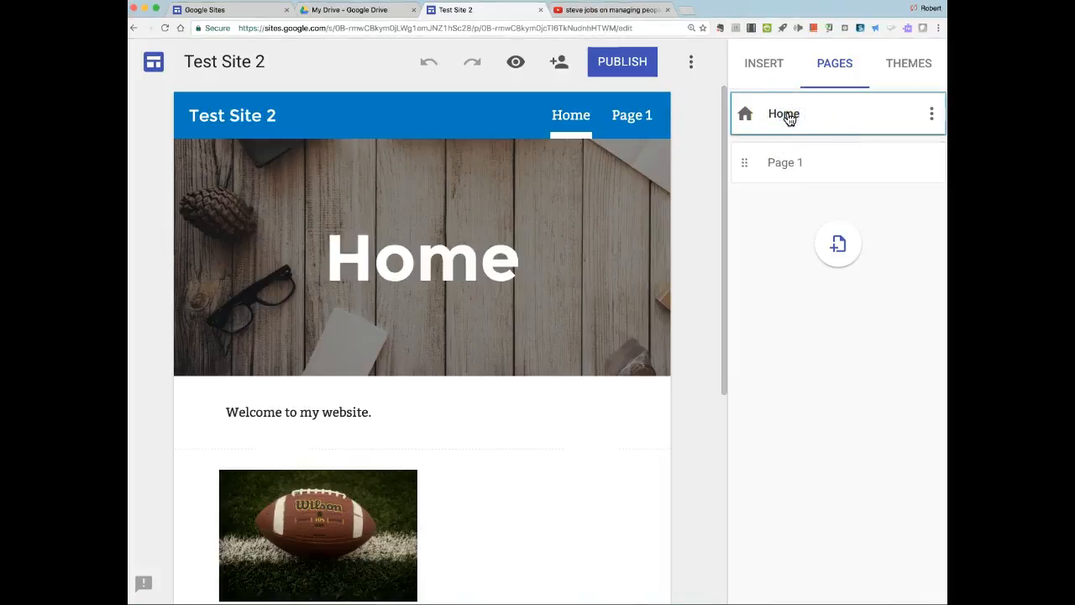
{"action": "left_click", "coordinate": [777, 164]}
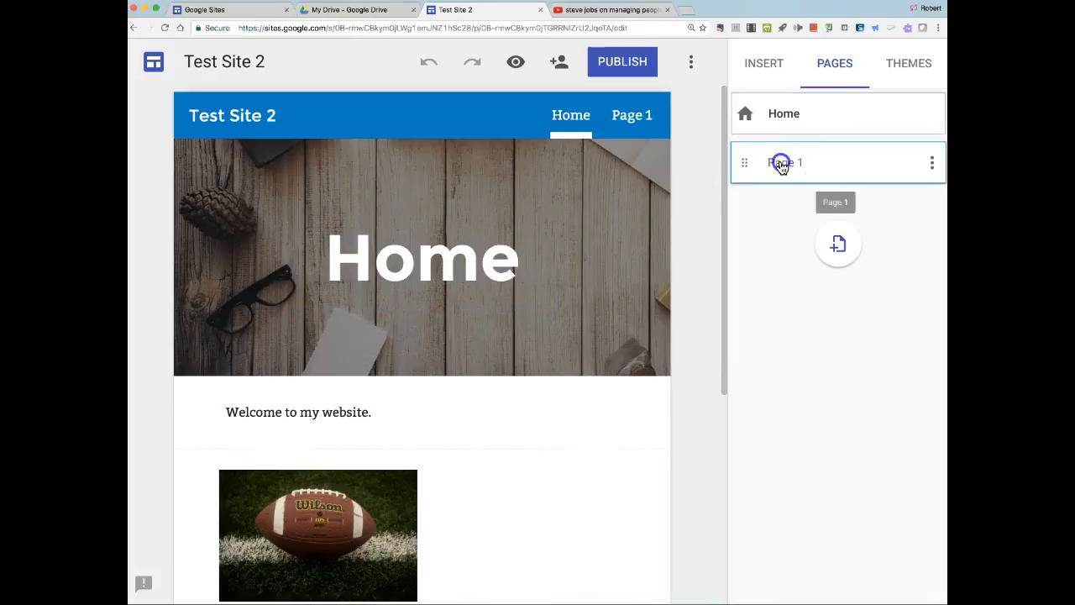
{"action": "left_click", "coordinate": [838, 244]}
{"action": "type", "text": "Page 2"}
{"action": "left_click", "coordinate": [910, 326]}
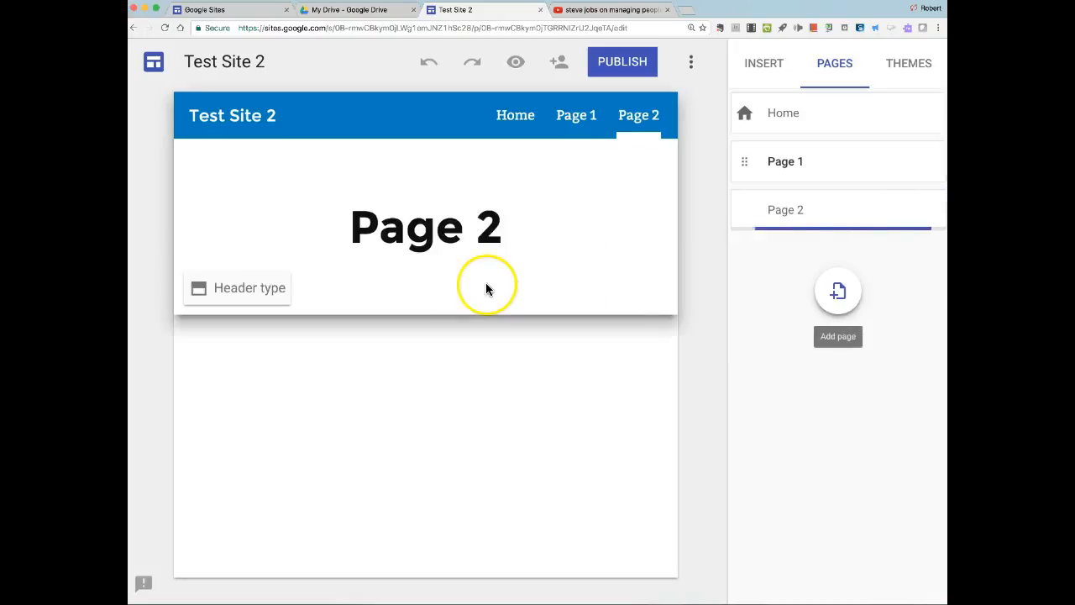
Open the Home page and review its navigation links and its content down to the embedded video
{"action": "left_click", "coordinate": [765, 65]}
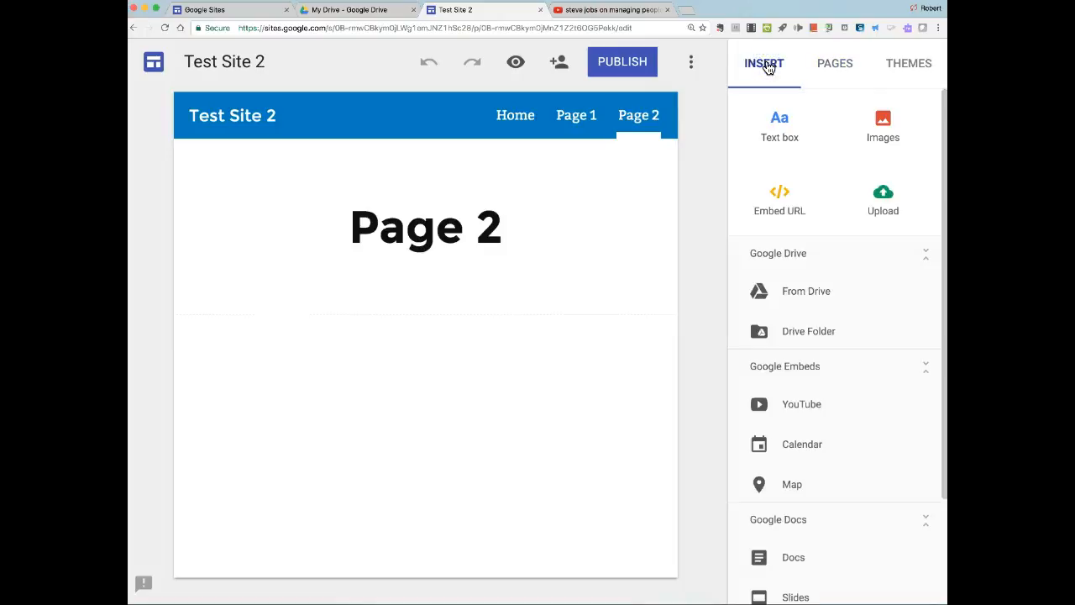
{"action": "left_click", "coordinate": [837, 63]}
{"action": "left_click", "coordinate": [851, 115]}
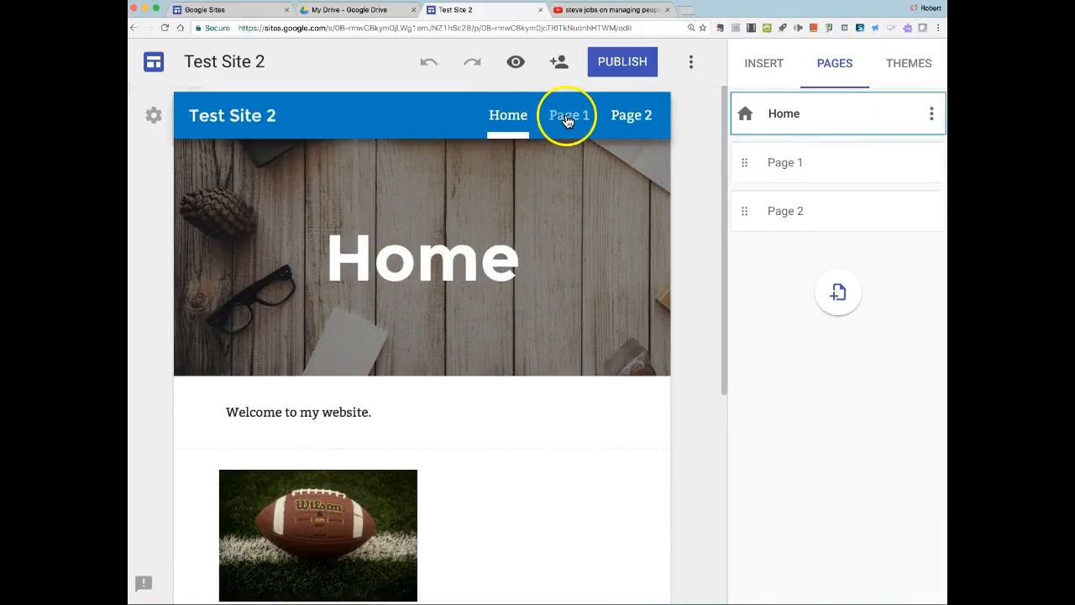
{"action": "left_click", "coordinate": [630, 117]}
{"action": "left_click", "coordinate": [560, 122]}
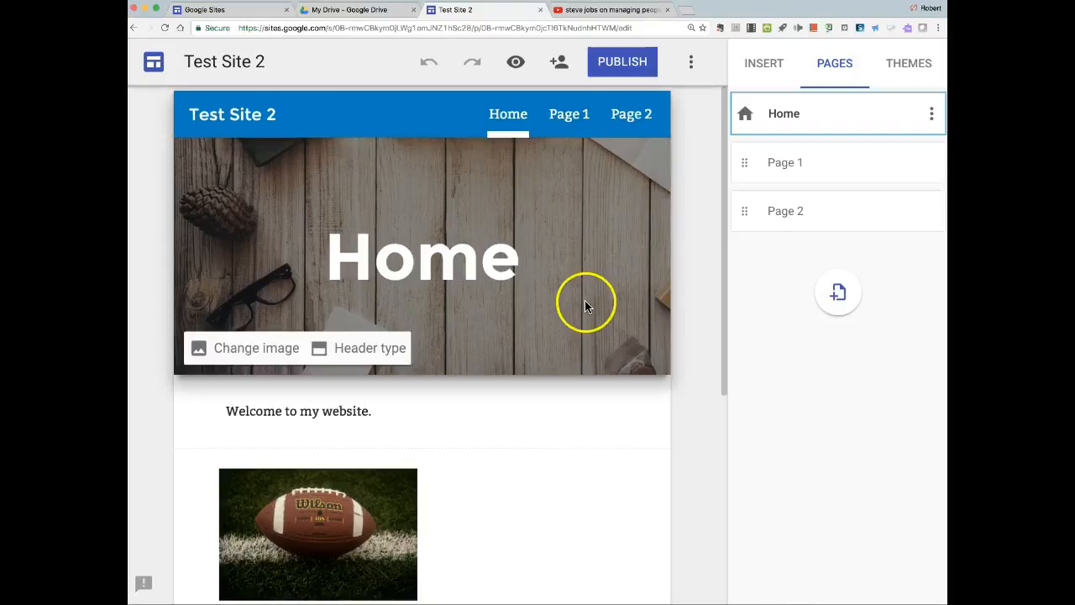
{"action": "scroll", "coordinate": [544, 383], "scroll_direction": "down", "scroll_amount": 5}
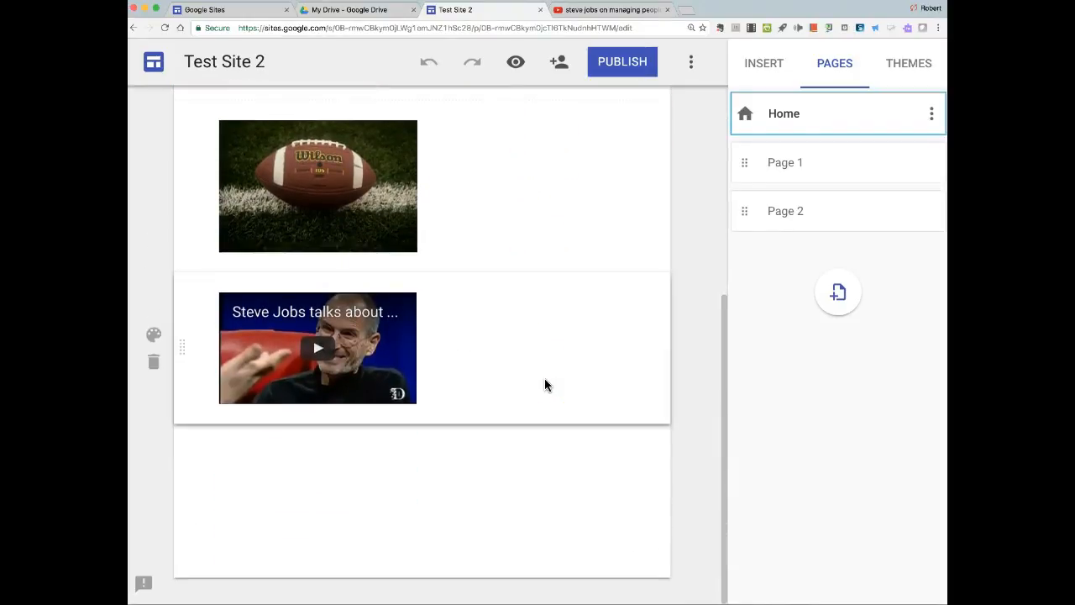
{"action": "scroll", "coordinate": [545, 380], "scroll_direction": "up", "scroll_amount": 5}
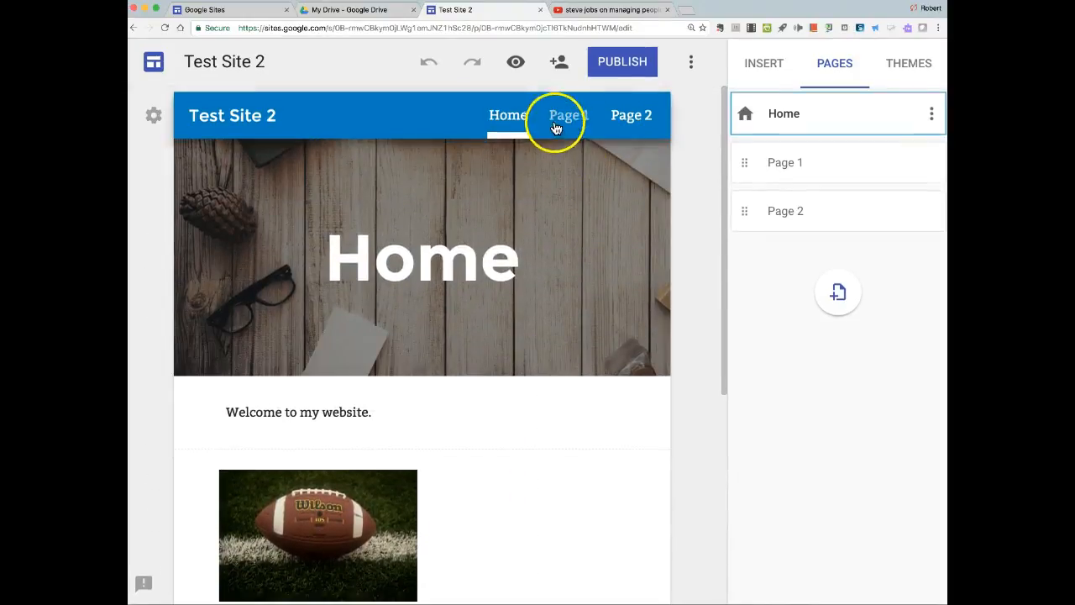
{"action": "scroll", "coordinate": [555, 558], "scroll_direction": "down", "scroll_amount": 8}
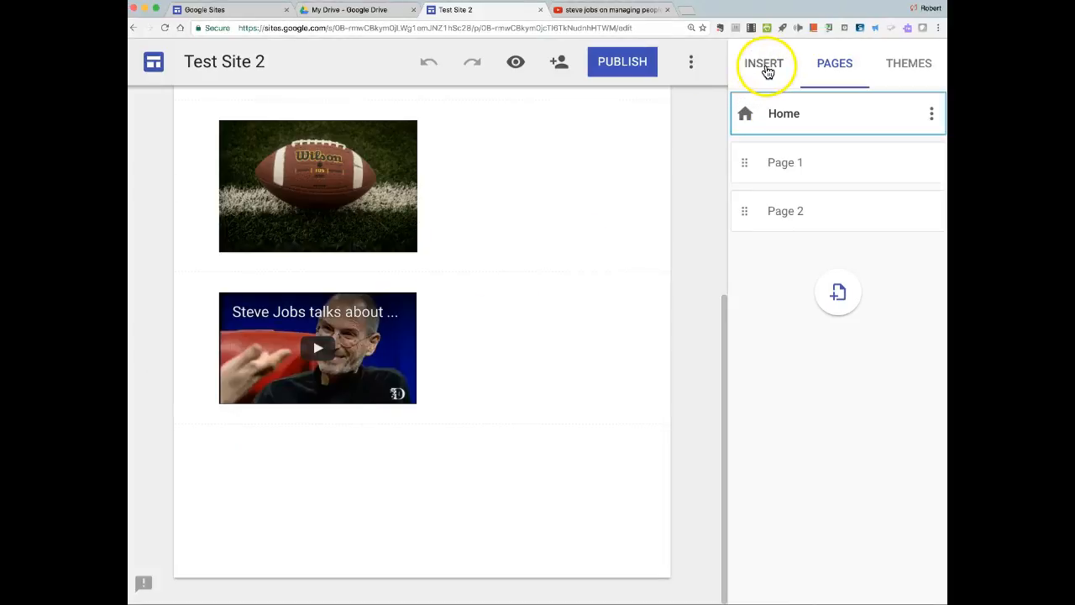
{"action": "left_click", "coordinate": [766, 67]}
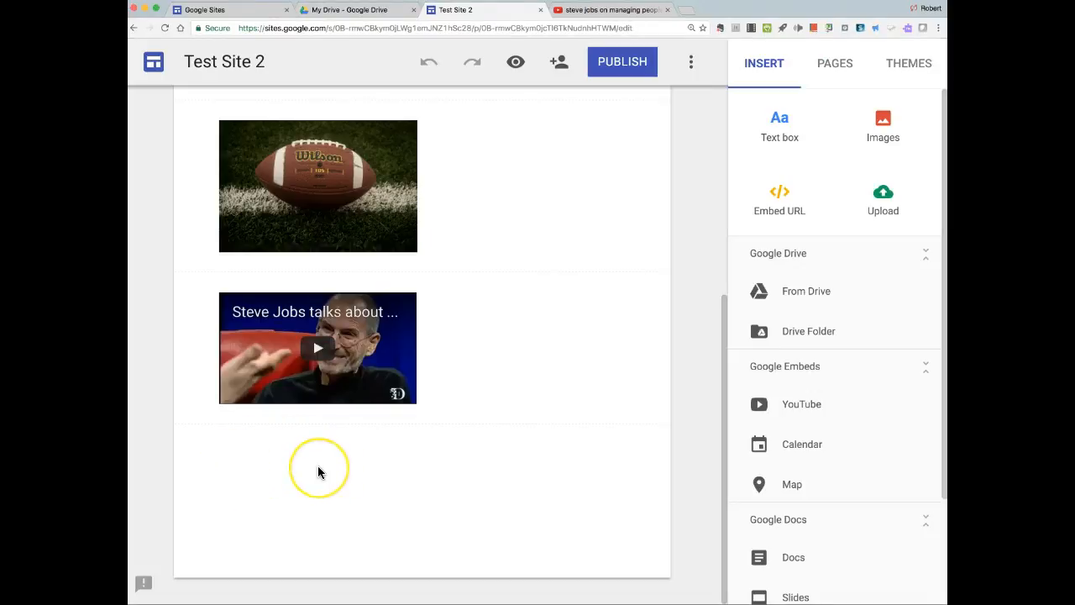
Check the site's navigation links by opening Page 1 and Page 2, and return to the Home page
{"action": "scroll", "coordinate": [532, 415], "scroll_direction": "up", "scroll_amount": 8}
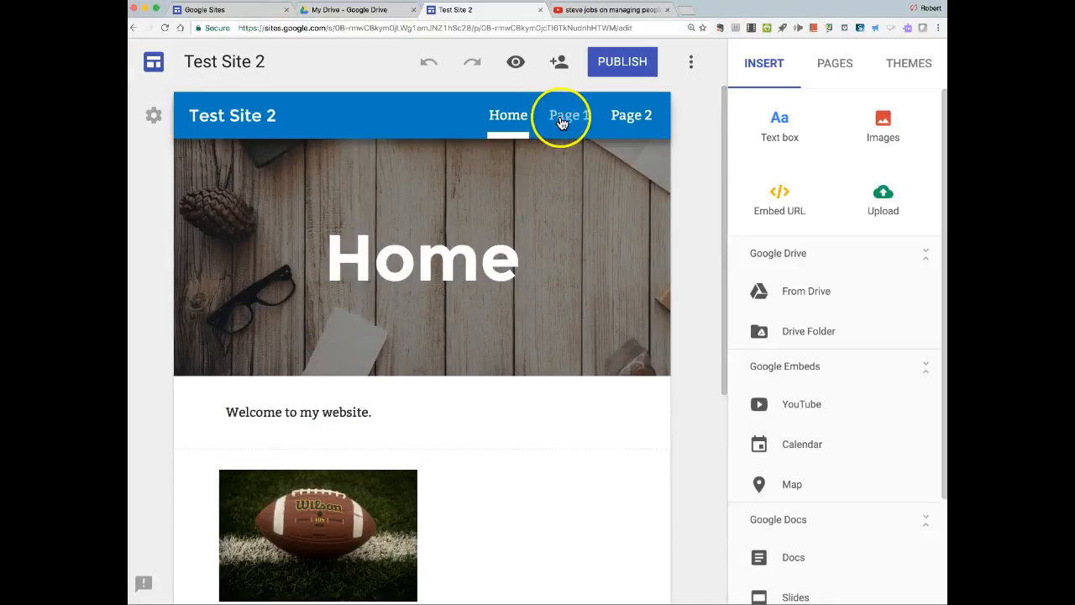
{"action": "left_click", "coordinate": [572, 116]}
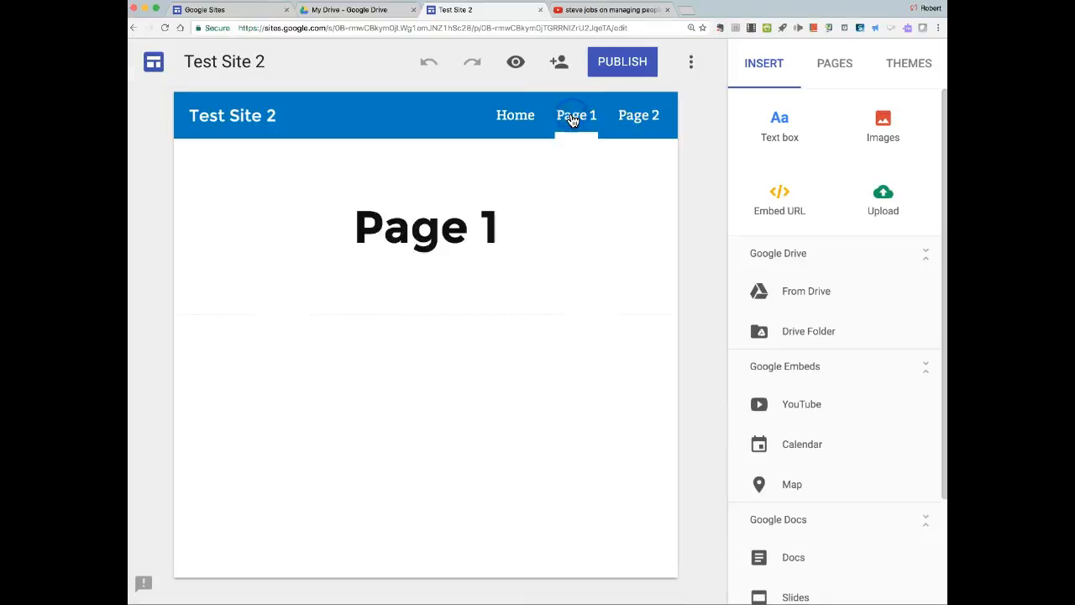
{"action": "left_click", "coordinate": [638, 120]}
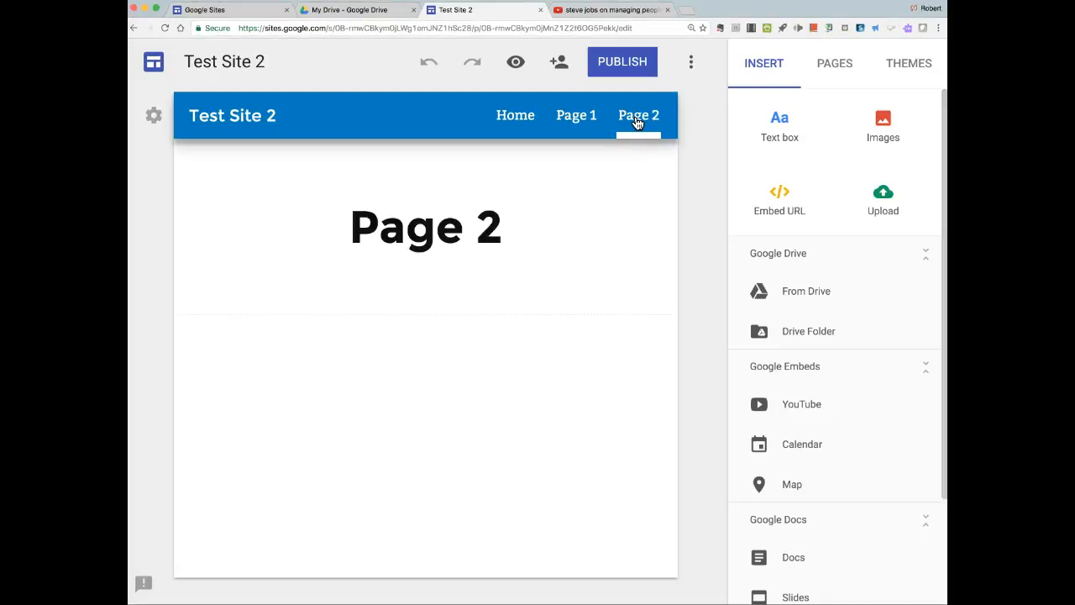
{"action": "left_click", "coordinate": [510, 118]}
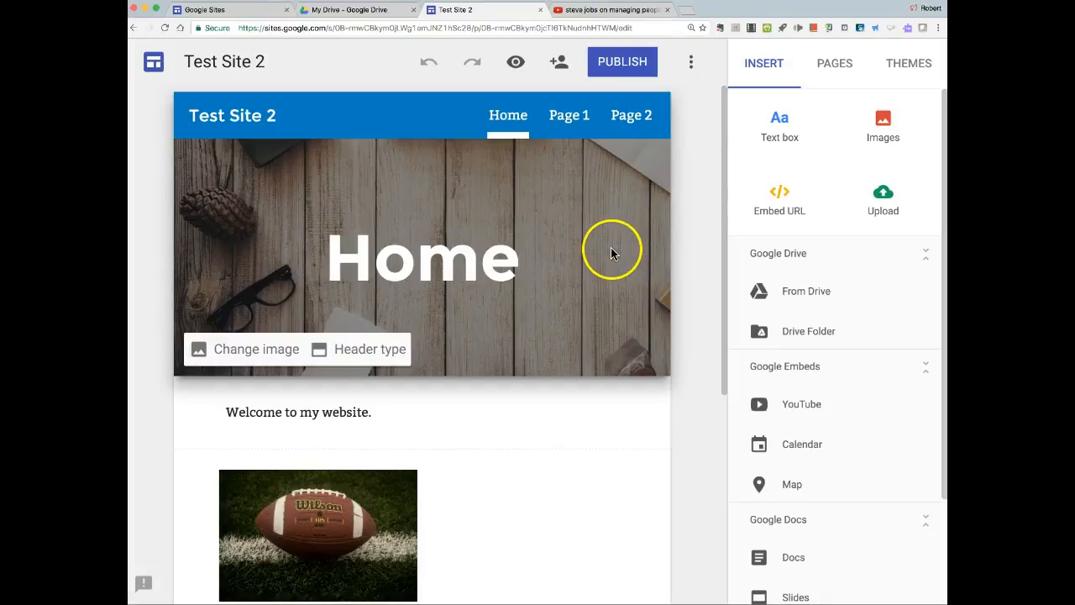
On Page 1, insert a web image found by searching for "wall street", choosing the street photo with the large American flag
{"action": "left_click", "coordinate": [567, 117]}
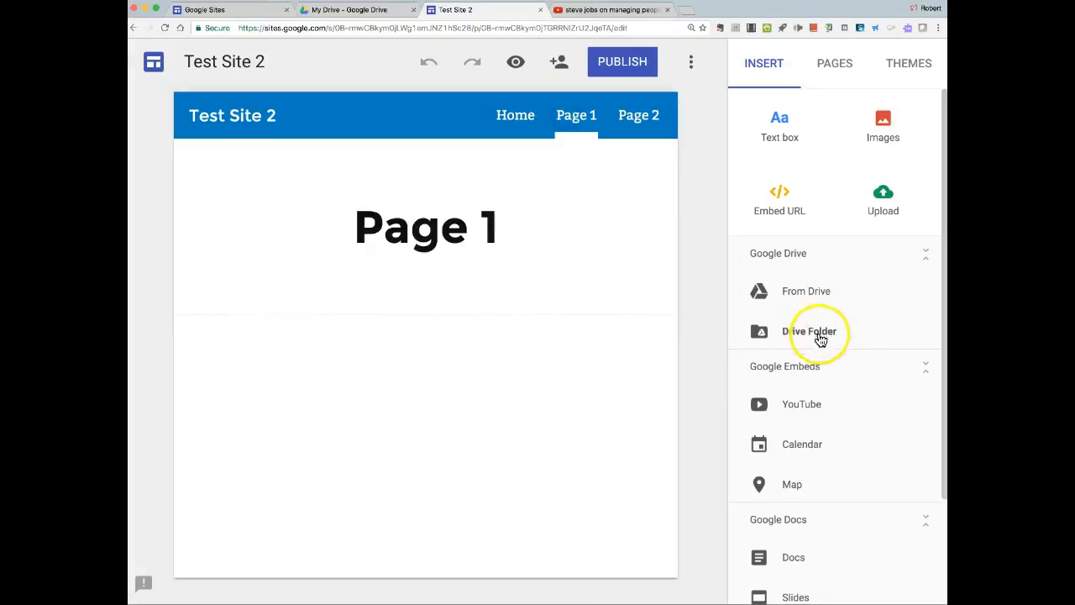
{"action": "left_click", "coordinate": [884, 126]}
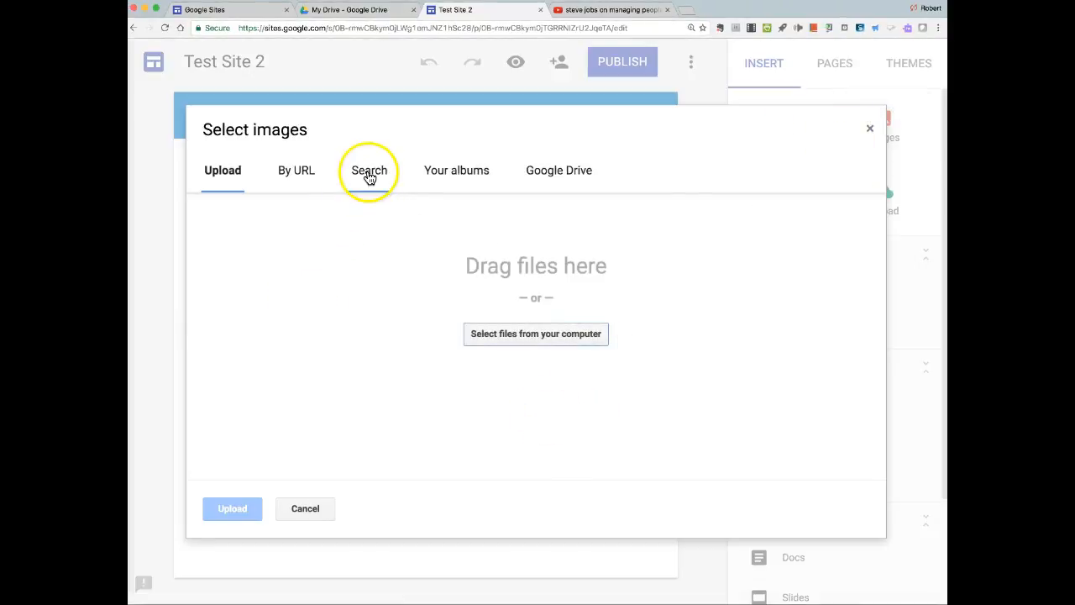
{"action": "left_click", "coordinate": [371, 175]}
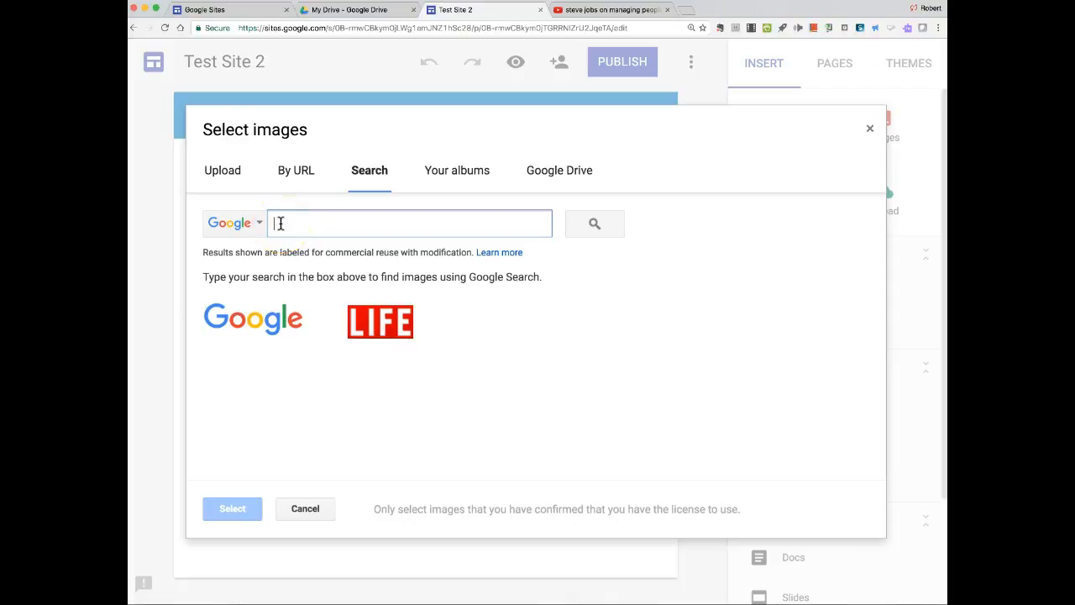
{"action": "type", "text": "wall street"}
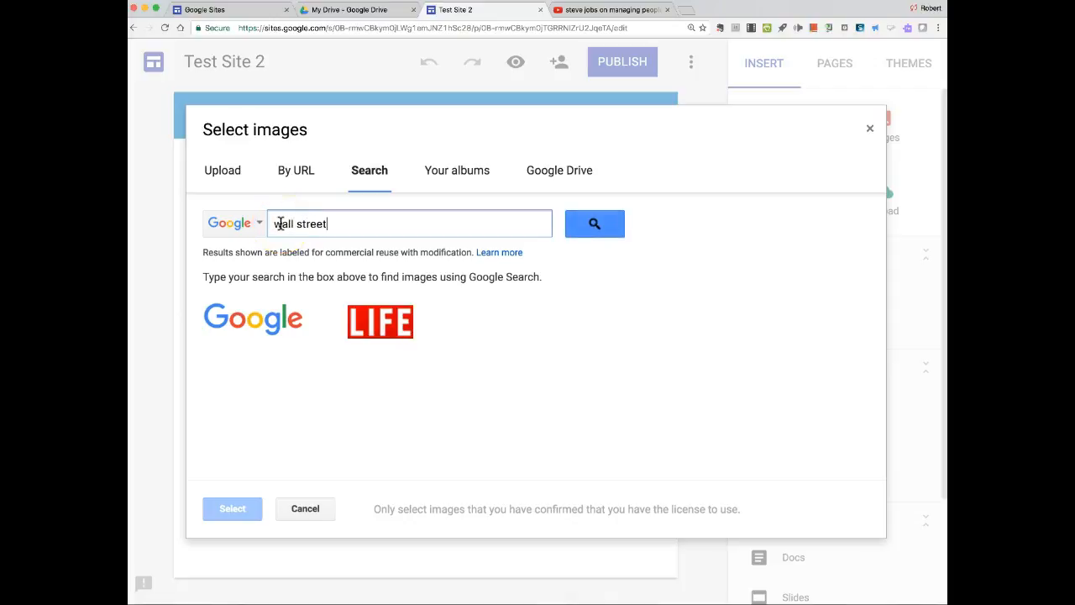
{"action": "key", "text": "Return"}
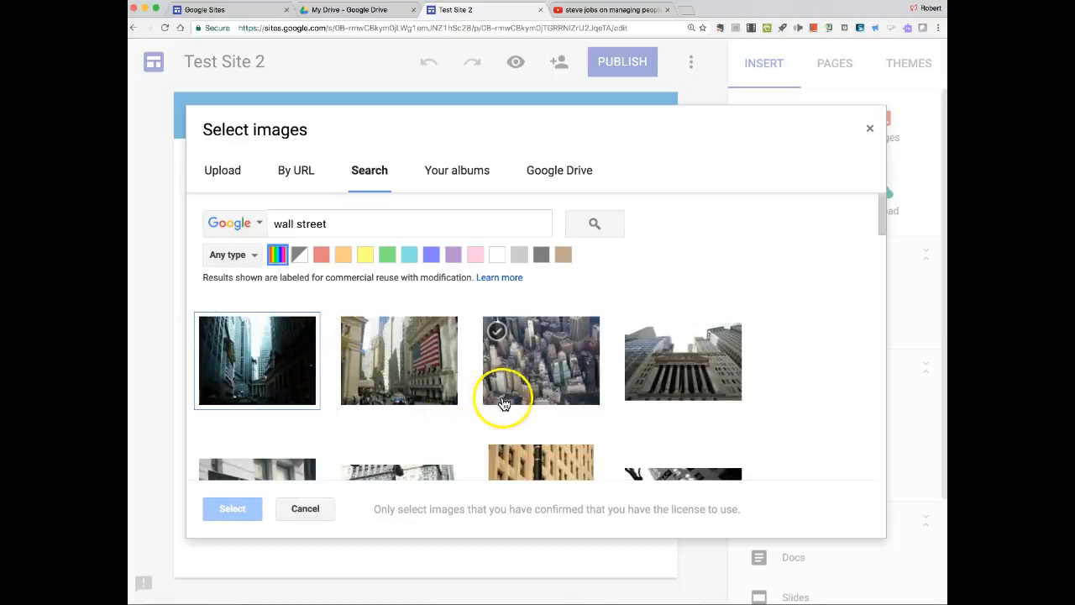
{"action": "left_click", "coordinate": [397, 375]}
{"action": "left_click", "coordinate": [238, 514]}
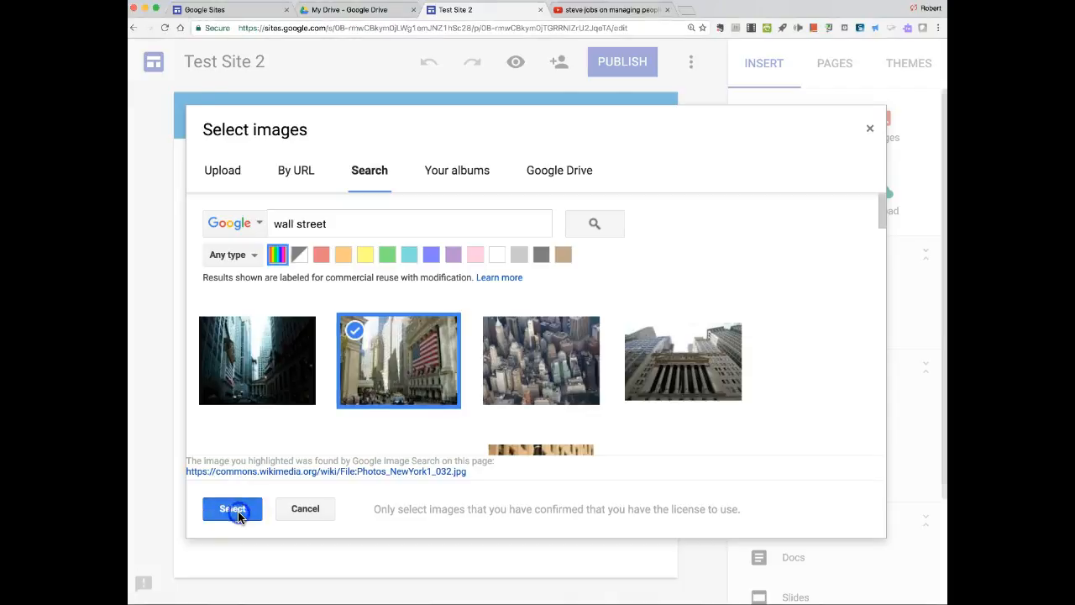
{"action": "left_click", "coordinate": [476, 509]}
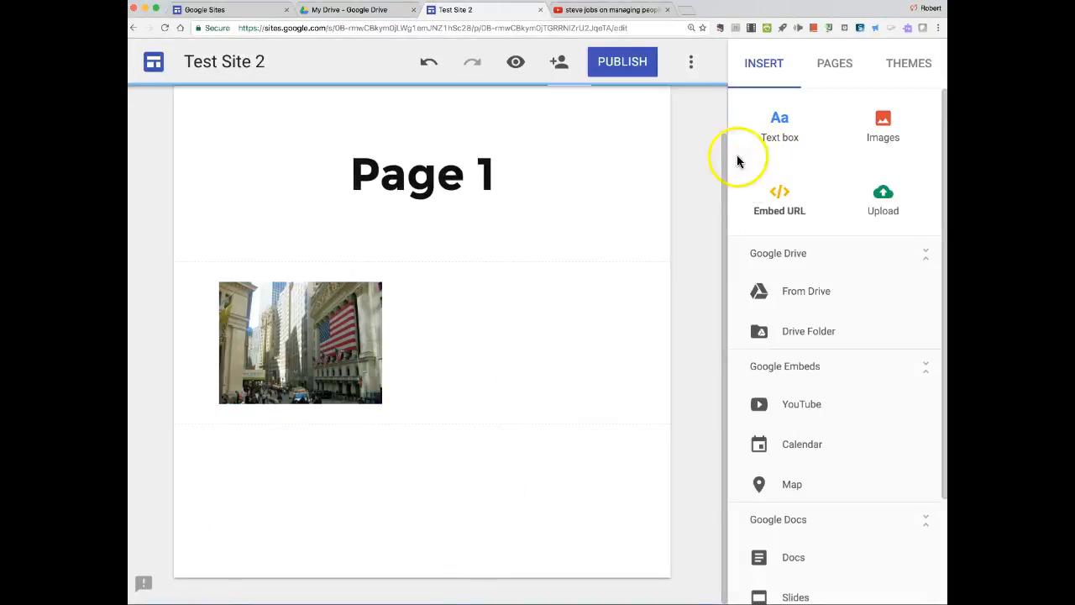
Return to the Home page, review its content, and check who can edit the site without inviting anyone
{"action": "left_click", "coordinate": [835, 66]}
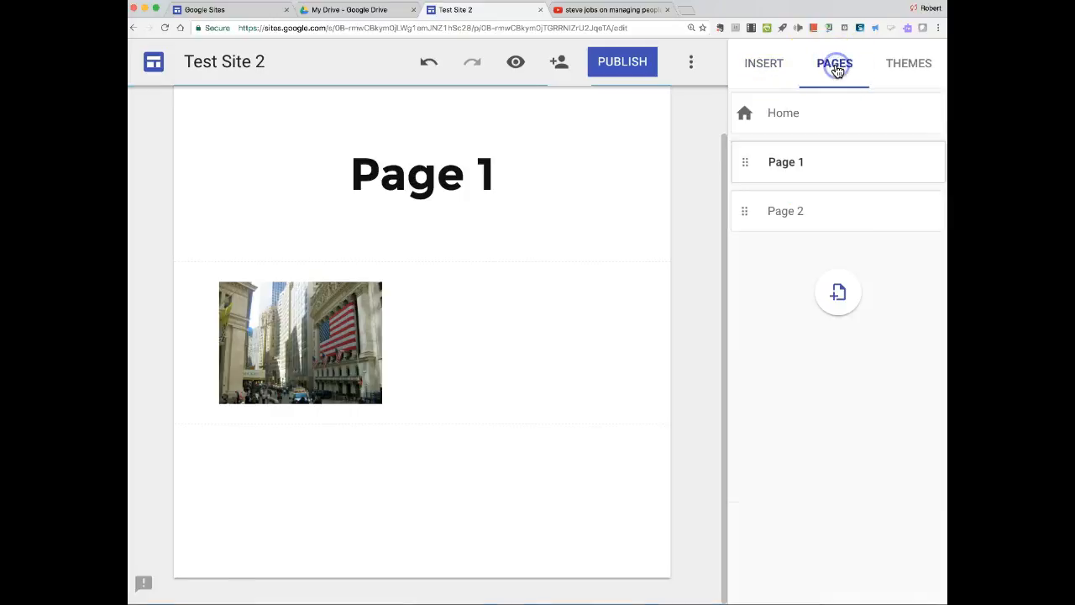
{"action": "left_click", "coordinate": [798, 116]}
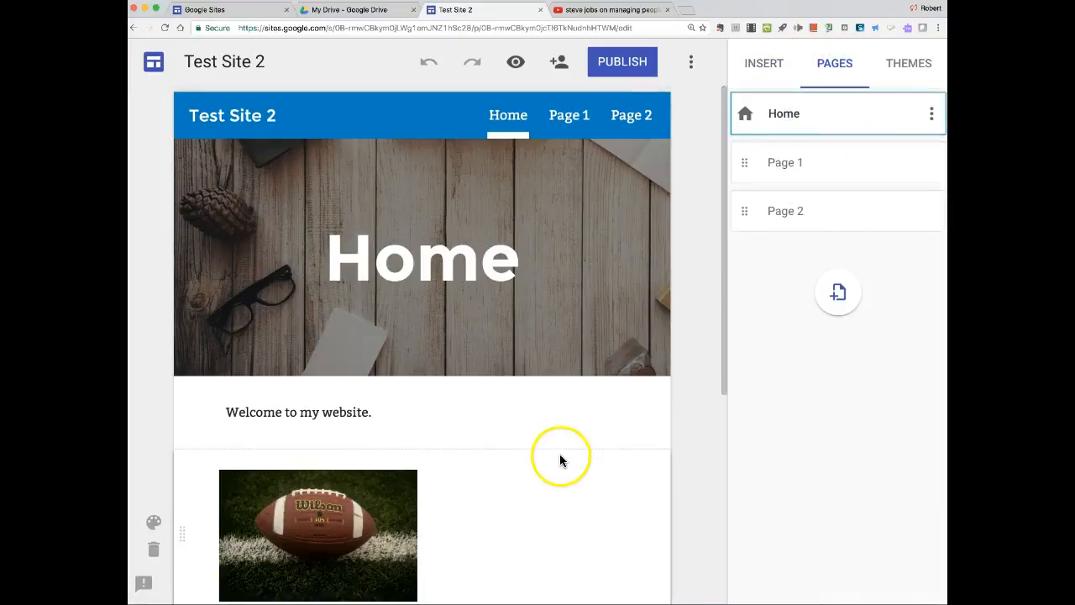
{"action": "scroll", "coordinate": [535, 501], "scroll_direction": "down", "scroll_amount": 5}
{"action": "scroll", "coordinate": [535, 501], "scroll_direction": "up", "scroll_amount": 5}
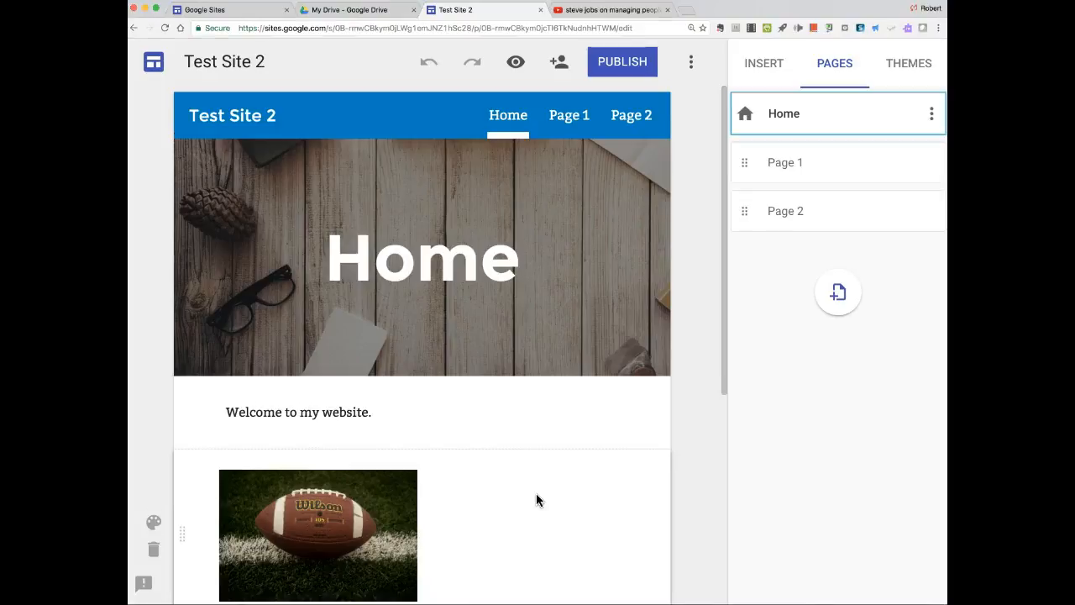
{"action": "scroll", "coordinate": [536, 493], "scroll_direction": "down", "scroll_amount": 1}
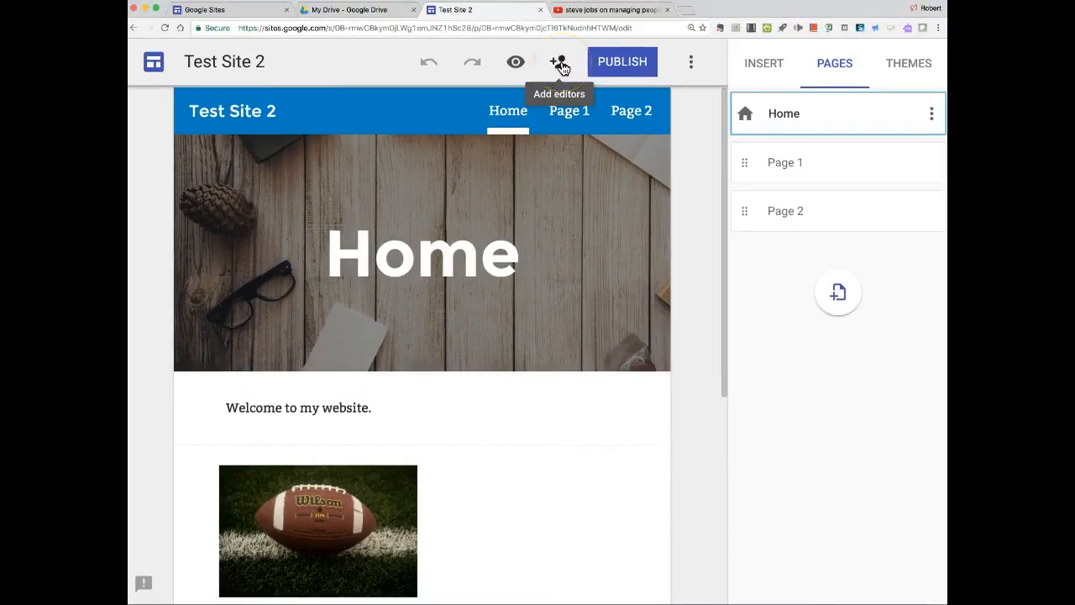
{"action": "left_click", "coordinate": [560, 66]}
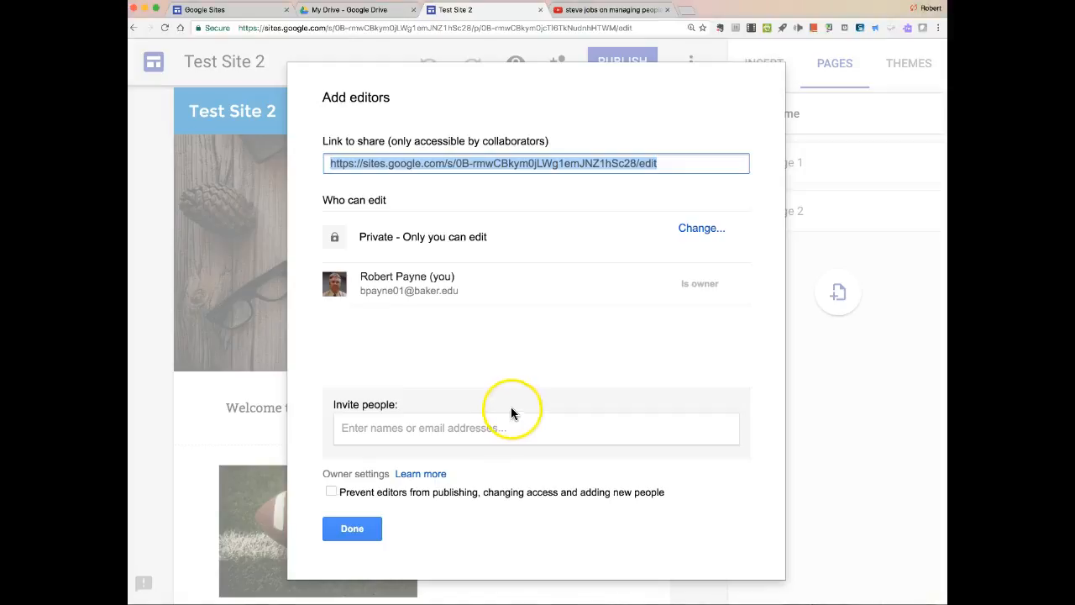
{"action": "left_click", "coordinate": [353, 525]}
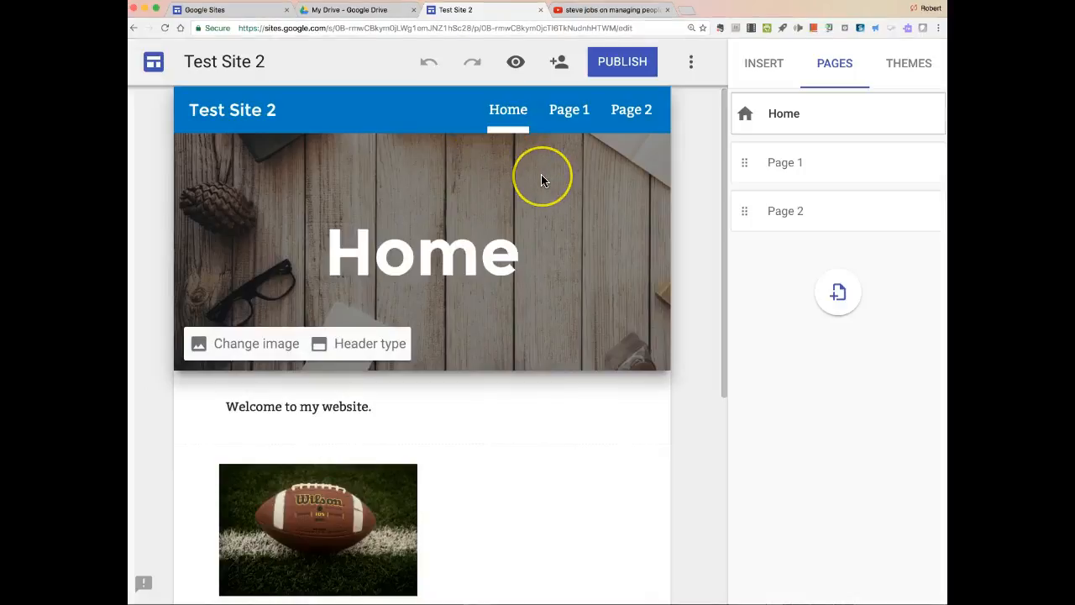
Preview the Home page in the large screen, tablet and phone layouts, return to the large screen layout, and exit the preview
{"action": "left_click", "coordinate": [516, 66]}
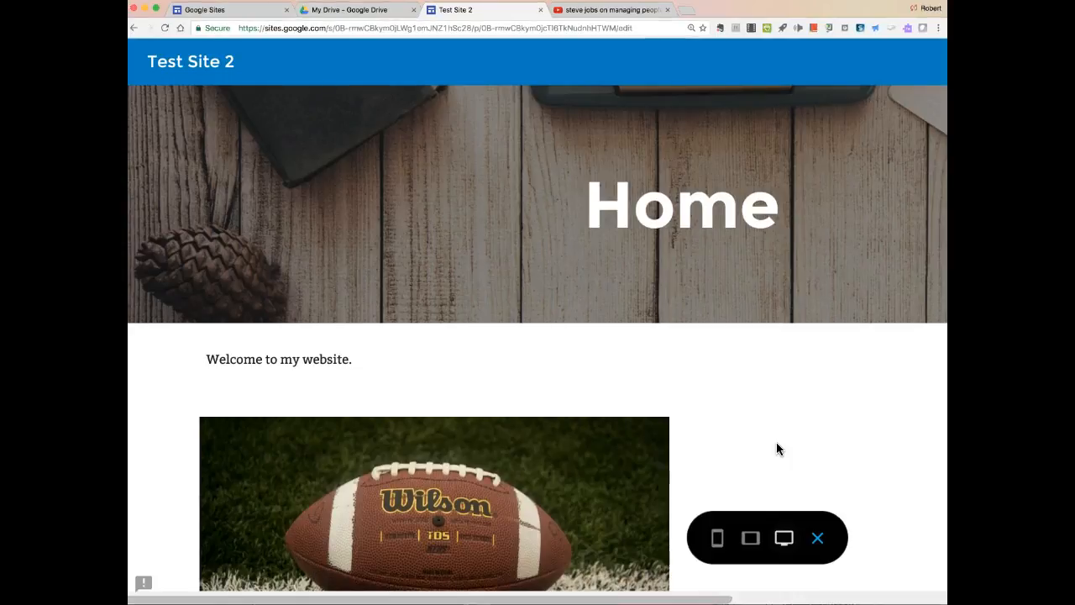
{"action": "left_click", "coordinate": [745, 447]}
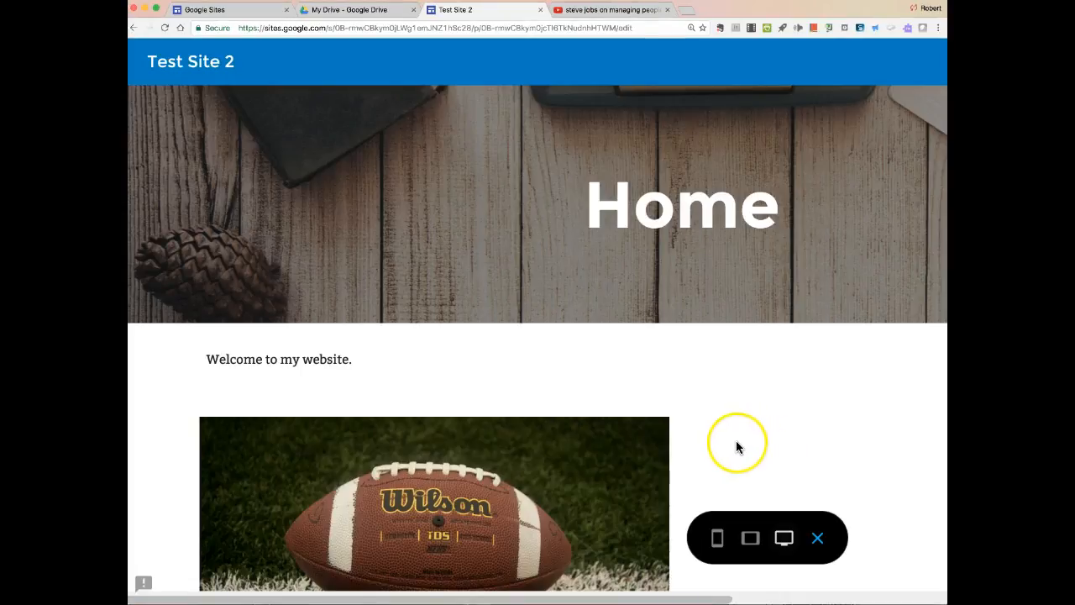
{"action": "left_click", "coordinate": [783, 543]}
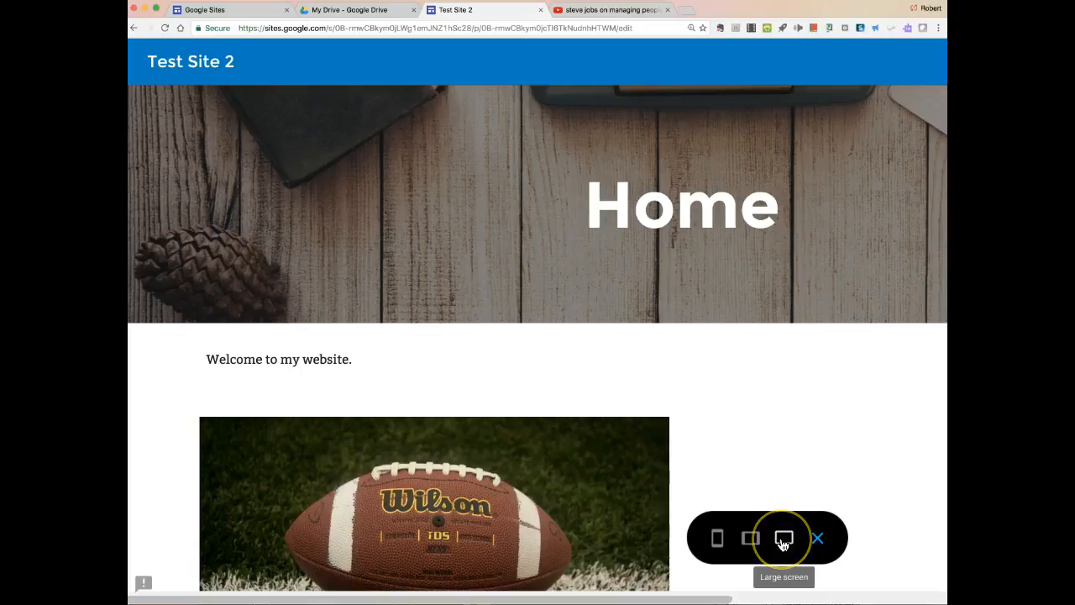
{"action": "left_click", "coordinate": [751, 541]}
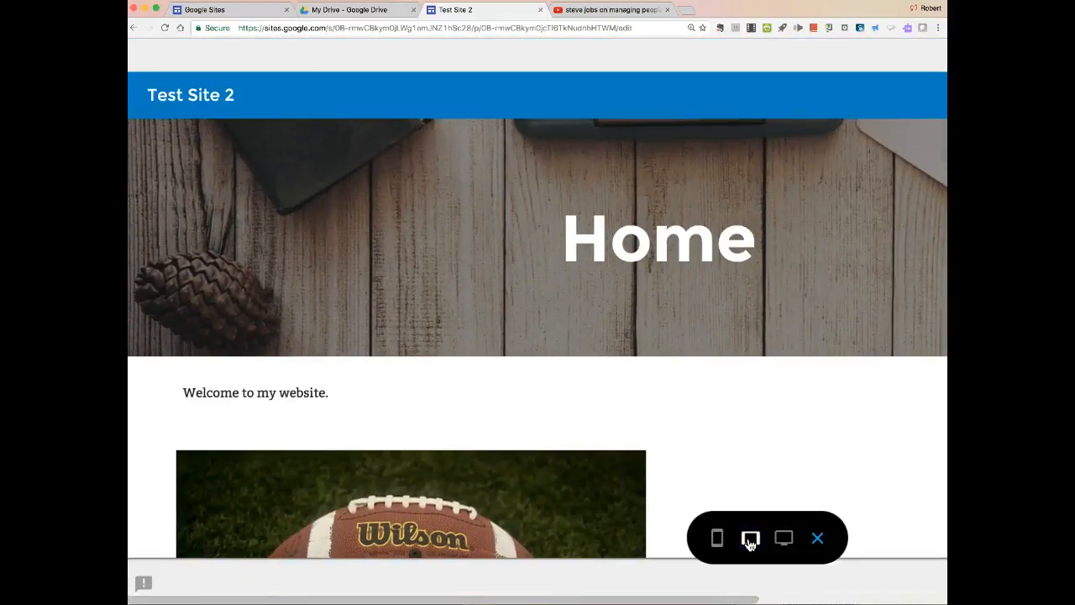
{"action": "left_click", "coordinate": [753, 544]}
{"action": "left_click", "coordinate": [717, 542]}
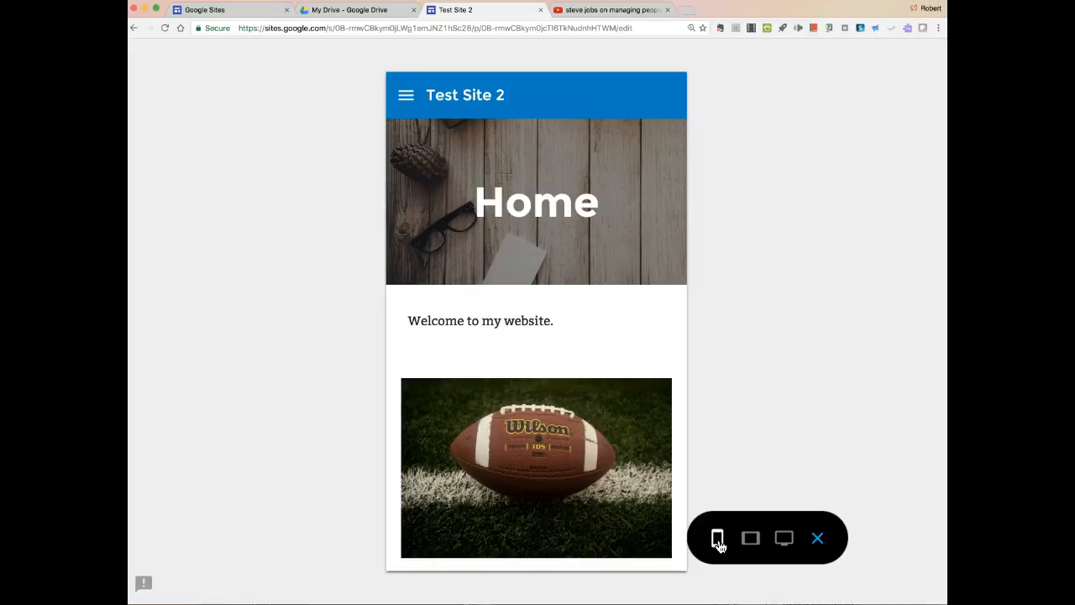
{"action": "left_click", "coordinate": [783, 540]}
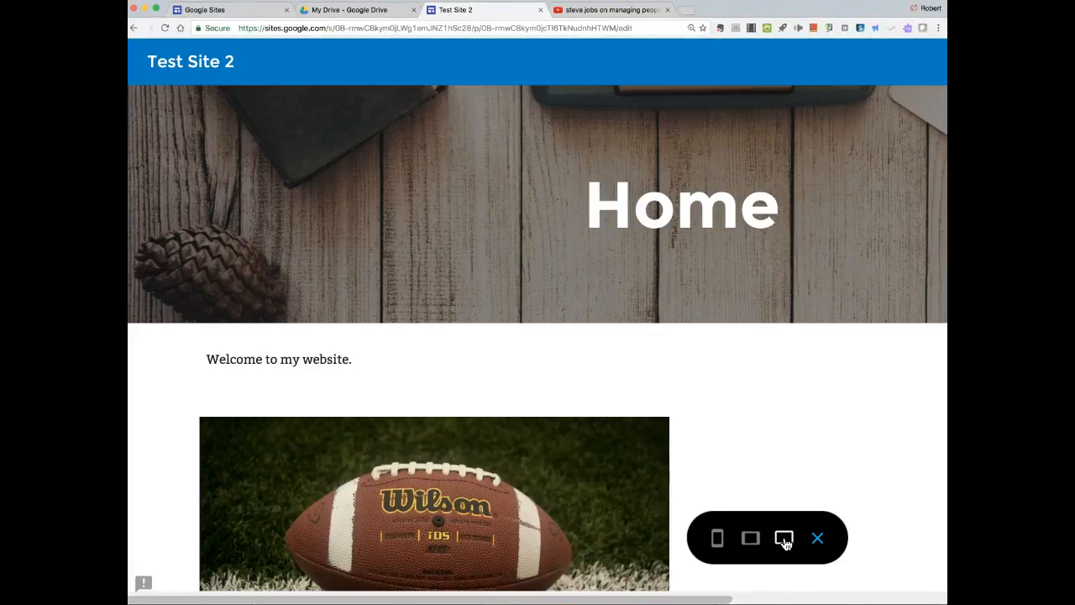
{"action": "left_click", "coordinate": [818, 540]}
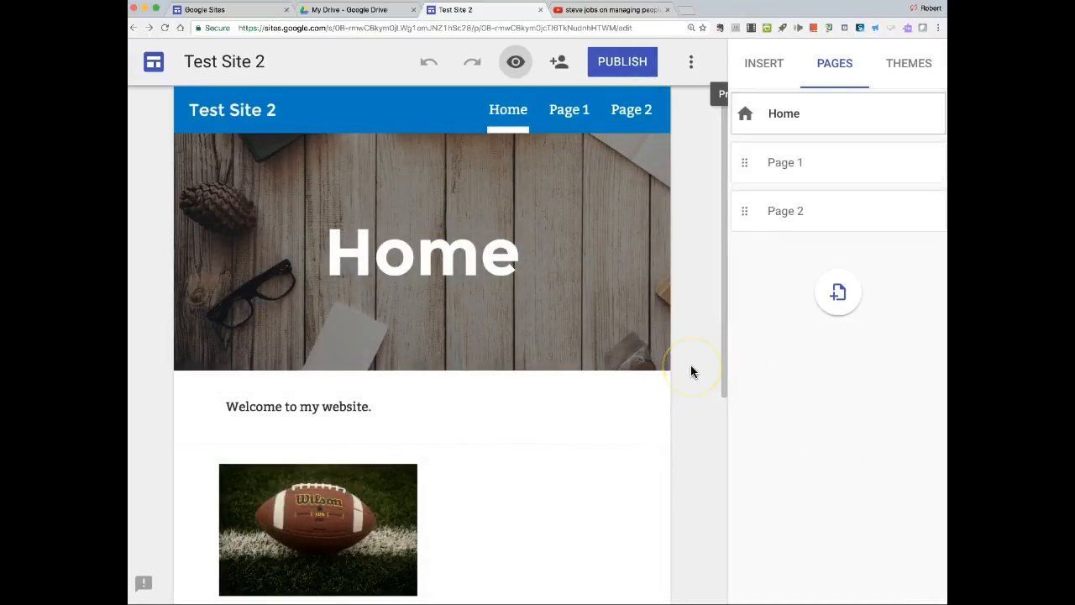
Enlarge the football image on the Home page by widening it to about two-thirds of the page width
{"action": "mouse_move", "coordinate": [554, 300]}
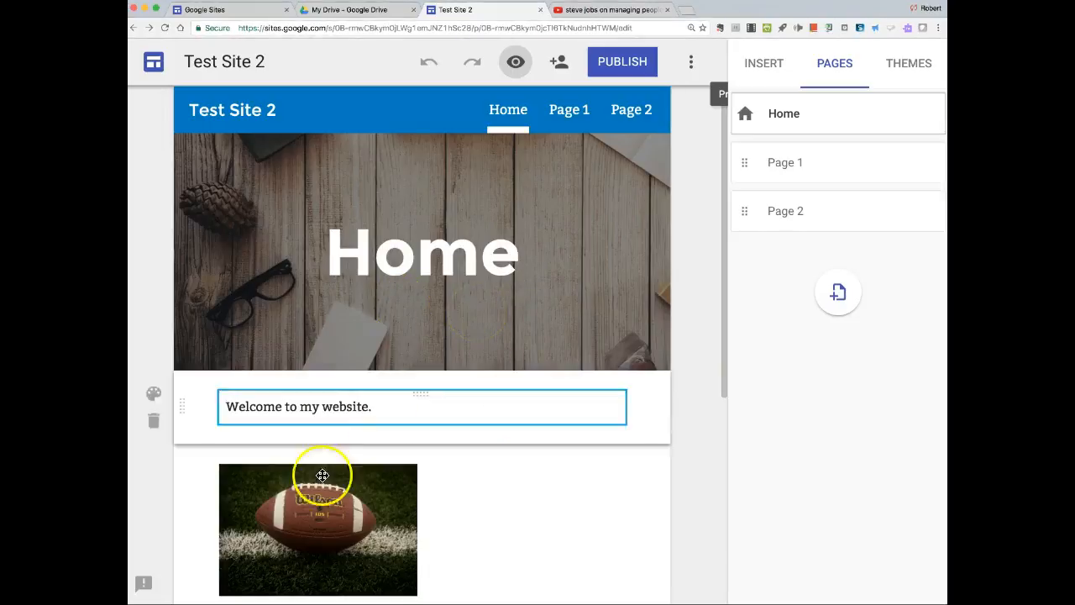
{"action": "left_click", "coordinate": [417, 526]}
{"action": "left_click_drag", "start_coordinate": [418, 526], "coordinate": [603, 523]}
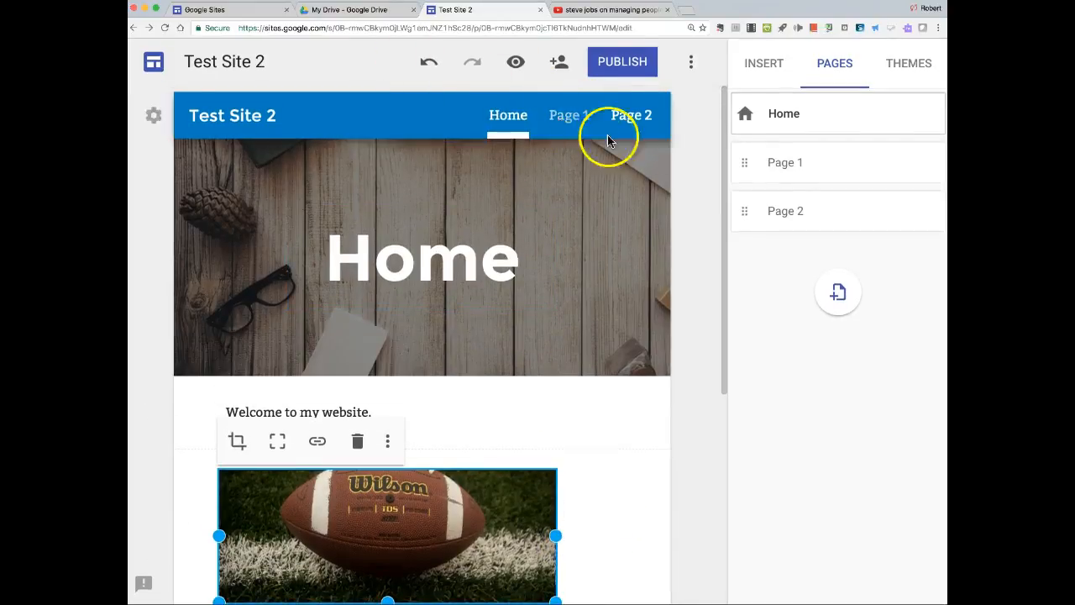
Open the publishing settings for the site
{"action": "left_click", "coordinate": [627, 66]}
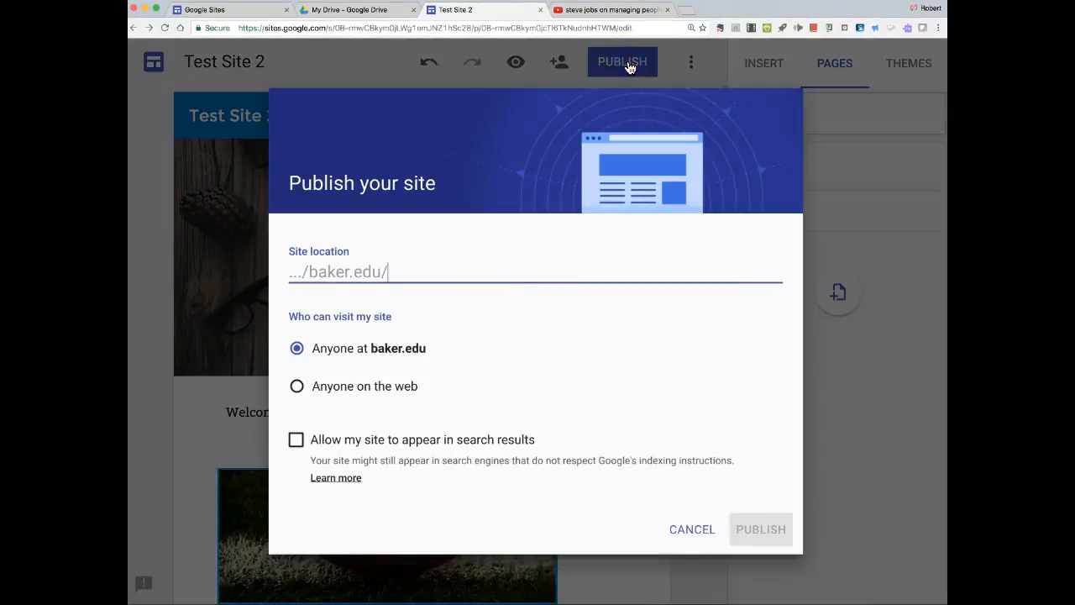